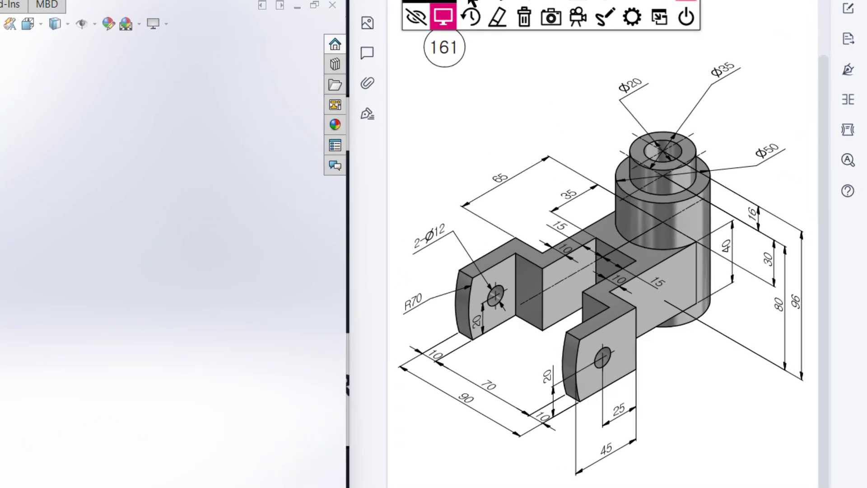
Examine the overall part and its forked arm on the reference drawing, outlining each and clearing the marks
{"action": "mouse_move", "coordinate": [681, 100]}
{"action": "left_mouse_down"}
{"action": "mouse_move", "coordinate": [474, 206]}
{"action": "mouse_move", "coordinate": [692, 346]}
{"action": "mouse_move", "coordinate": [658, 128]}
{"action": "mouse_move", "coordinate": [638, 117]}
{"action": "left_mouse_up"}
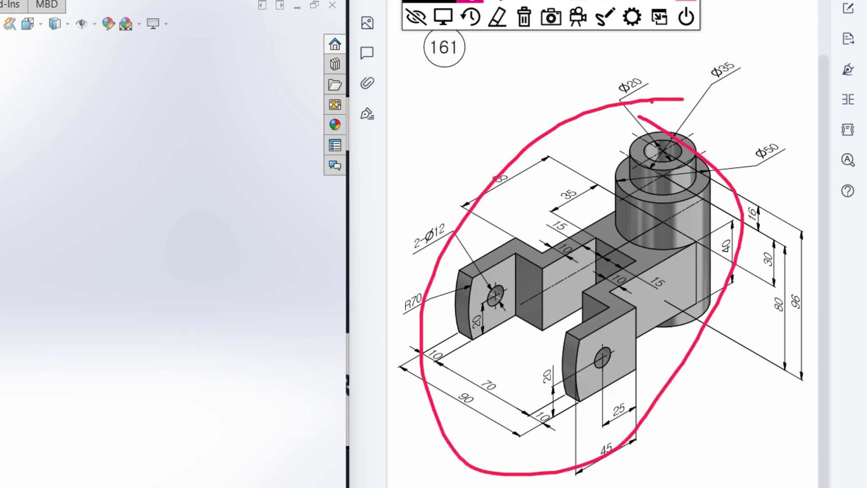
{"action": "left_click", "coordinate": [524, 17]}
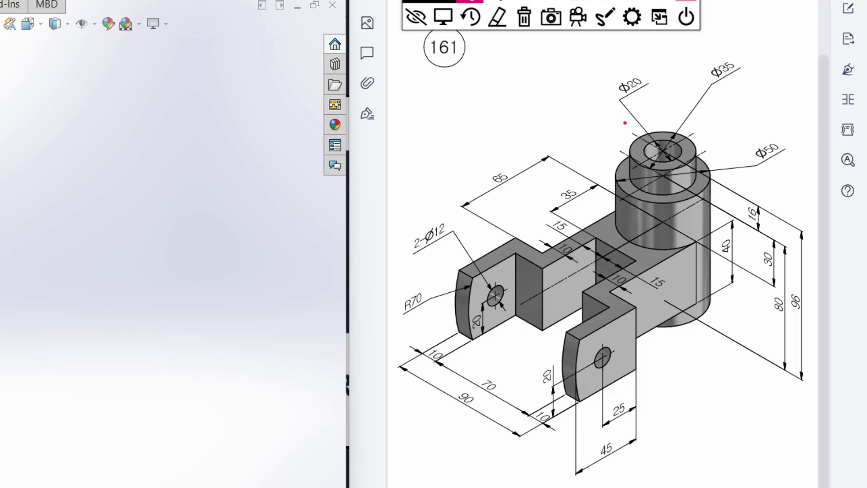
{"action": "mouse_move", "coordinate": [632, 207]}
{"action": "left_mouse_down"}
{"action": "mouse_move", "coordinate": [690, 250]}
{"action": "mouse_move", "coordinate": [606, 291]}
{"action": "mouse_move", "coordinate": [575, 364]}
{"action": "mouse_move", "coordinate": [483, 324]}
{"action": "mouse_move", "coordinate": [752, 226]}
{"action": "mouse_move", "coordinate": [733, 231]}
{"action": "left_mouse_up"}
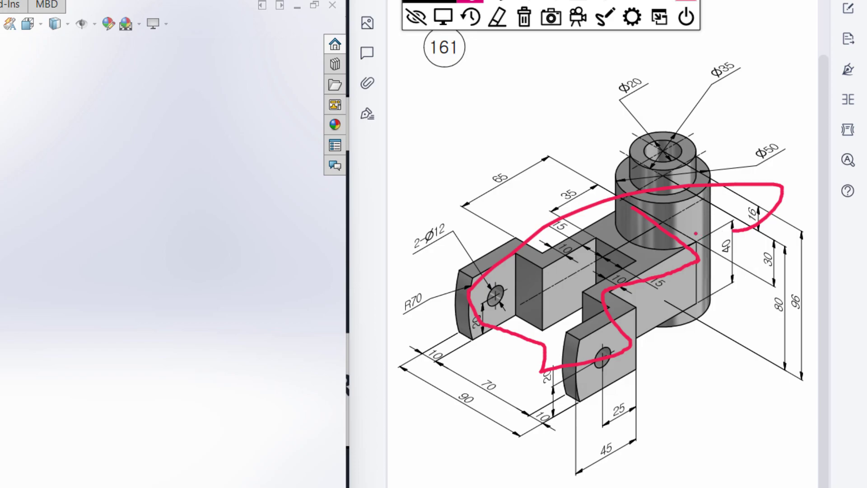
{"action": "left_click", "coordinate": [524, 18]}
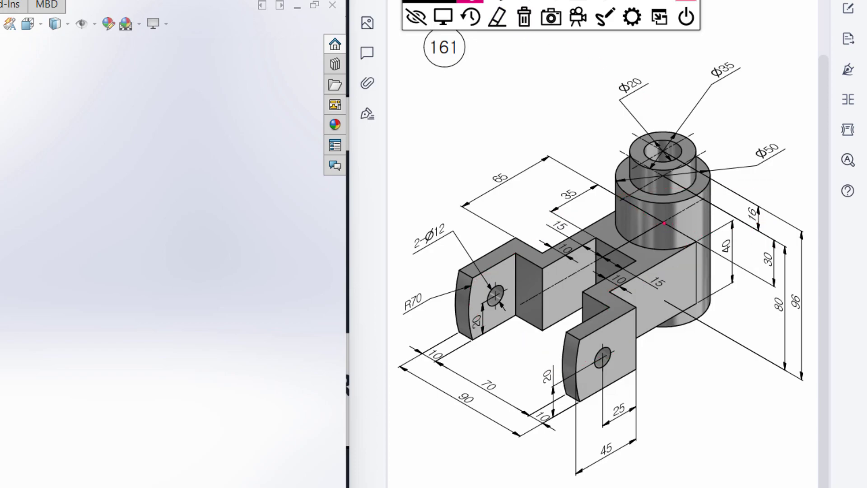
Examine the arm's outer profile on the reference drawing, marking the cylinder diameter, arm length, overall width and fork length
{"action": "left_click_drag", "start_coordinate": [664, 224], "coordinate": [697, 245]}
{"action": "left_click_drag", "start_coordinate": [625, 158], "coordinate": [689, 194]}
{"action": "mouse_move", "coordinate": [762, 137]}
{"action": "left_mouse_down"}
{"action": "mouse_move", "coordinate": [751, 154]}
{"action": "mouse_move", "coordinate": [769, 145]}
{"action": "left_mouse_up"}
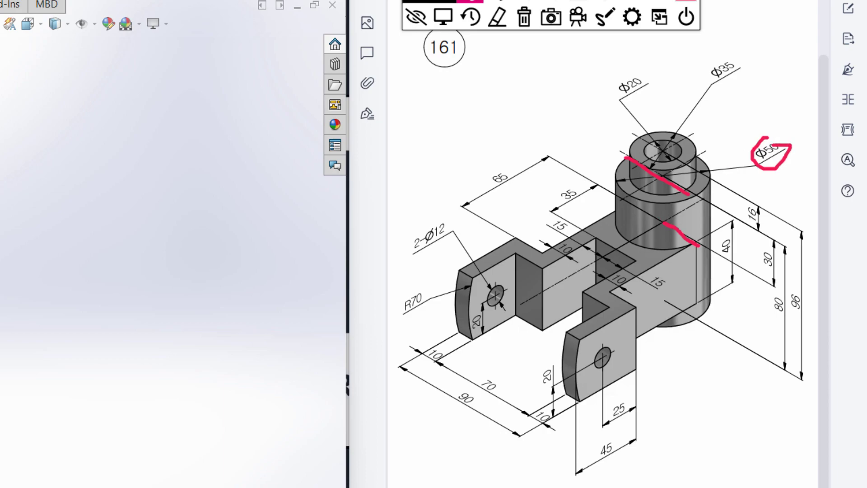
{"action": "left_click_drag", "start_coordinate": [679, 229], "coordinate": [688, 237]}
{"action": "left_click_drag", "start_coordinate": [695, 246], "coordinate": [614, 291]}
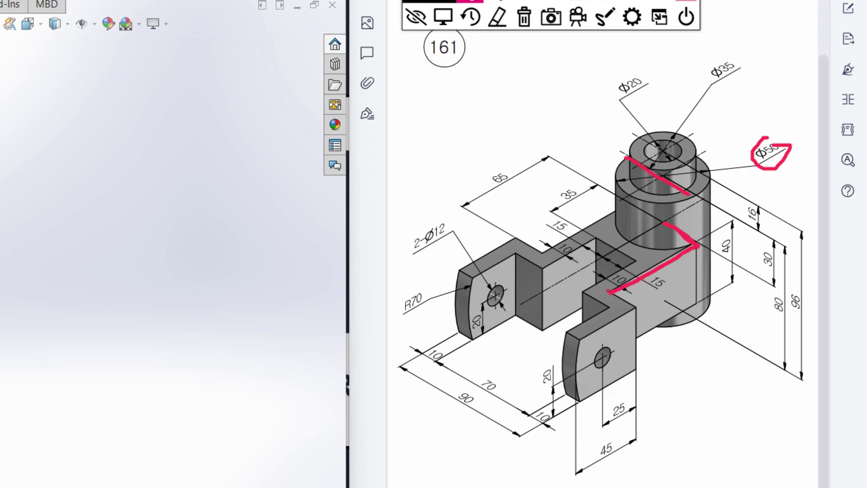
{"action": "mouse_move", "coordinate": [492, 165]}
{"action": "left_mouse_down"}
{"action": "mouse_move", "coordinate": [482, 180]}
{"action": "mouse_move", "coordinate": [513, 153]}
{"action": "mouse_move", "coordinate": [483, 158]}
{"action": "left_mouse_up"}
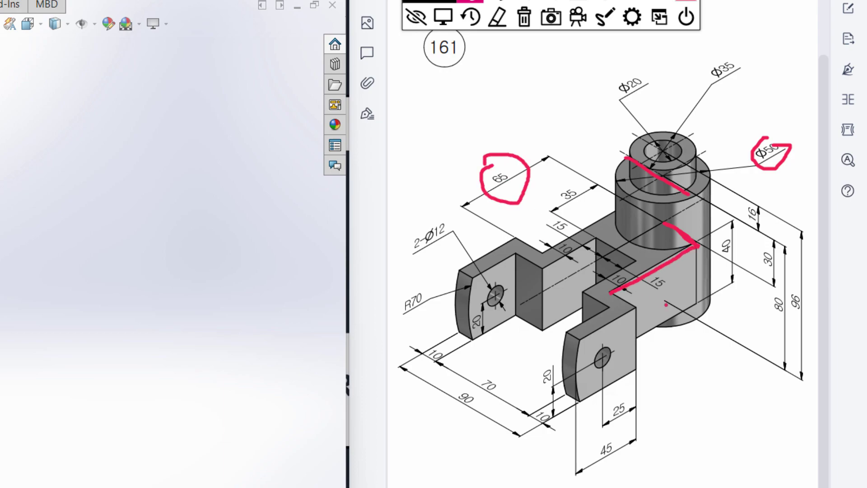
{"action": "left_click_drag", "start_coordinate": [612, 292], "coordinate": [632, 307]}
{"action": "mouse_move", "coordinate": [460, 383]}
{"action": "left_mouse_down"}
{"action": "mouse_move", "coordinate": [473, 406]}
{"action": "mouse_move", "coordinate": [479, 394]}
{"action": "mouse_move", "coordinate": [508, 389]}
{"action": "mouse_move", "coordinate": [556, 422]}
{"action": "left_mouse_up"}
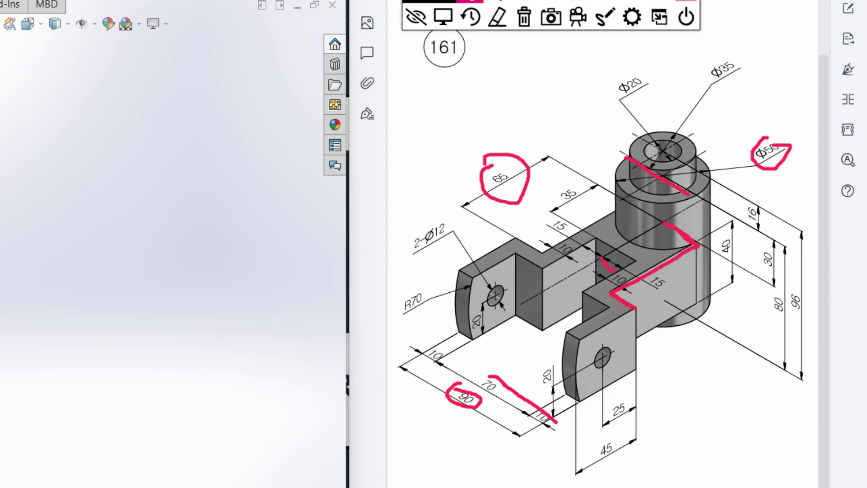
{"action": "mouse_move", "coordinate": [608, 261]}
{"action": "left_mouse_down"}
{"action": "mouse_move", "coordinate": [630, 271]}
{"action": "mouse_move", "coordinate": [630, 290]}
{"action": "left_mouse_up"}
{"action": "left_click_drag", "start_coordinate": [635, 308], "coordinate": [578, 338]}
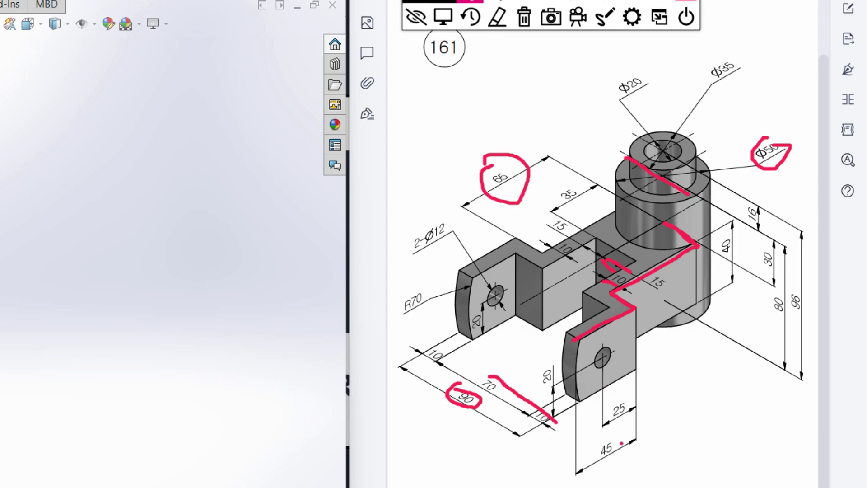
{"action": "mouse_move", "coordinate": [621, 443]}
{"action": "left_mouse_down"}
{"action": "mouse_move", "coordinate": [615, 438]}
{"action": "mouse_move", "coordinate": [595, 452]}
{"action": "mouse_move", "coordinate": [625, 441]}
{"action": "mouse_move", "coordinate": [621, 436]}
{"action": "left_mouse_up"}
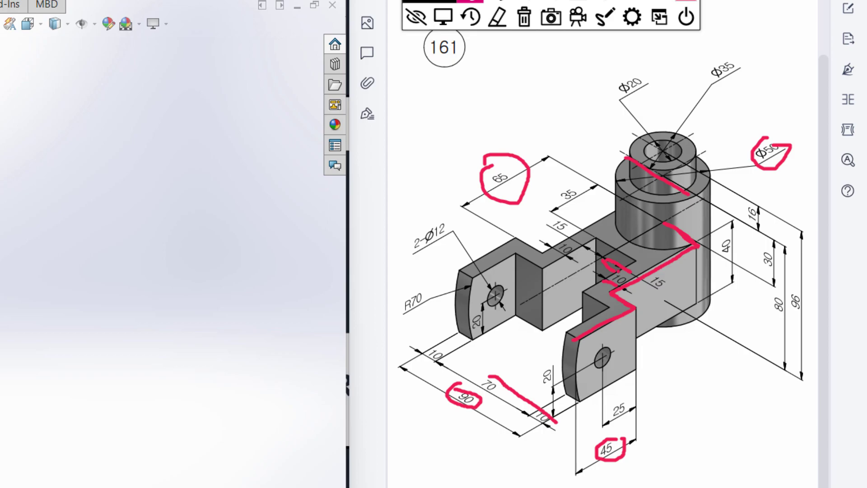
Examine the arm's inner profile, mirrored half and height on the reference drawing, marking their outlines and dimensions, and clear the marks
{"action": "mouse_move", "coordinate": [609, 270]}
{"action": "left_mouse_down"}
{"action": "mouse_move", "coordinate": [612, 291]}
{"action": "mouse_move", "coordinate": [622, 272]}
{"action": "left_mouse_up"}
{"action": "left_click", "coordinate": [470, 17]}
{"action": "mouse_move", "coordinate": [572, 338]}
{"action": "left_mouse_down"}
{"action": "mouse_move", "coordinate": [604, 307]}
{"action": "mouse_move", "coordinate": [591, 294]}
{"action": "mouse_move", "coordinate": [616, 269]}
{"action": "mouse_move", "coordinate": [608, 262]}
{"action": "mouse_move", "coordinate": [658, 249]}
{"action": "left_mouse_up"}
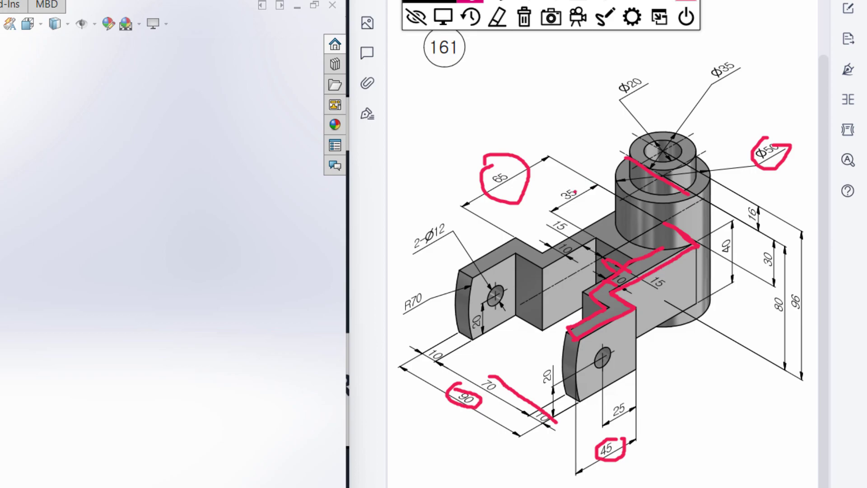
{"action": "mouse_move", "coordinate": [575, 191]}
{"action": "left_mouse_down"}
{"action": "mouse_move", "coordinate": [549, 196]}
{"action": "mouse_move", "coordinate": [573, 205]}
{"action": "mouse_move", "coordinate": [567, 180]}
{"action": "left_mouse_up"}
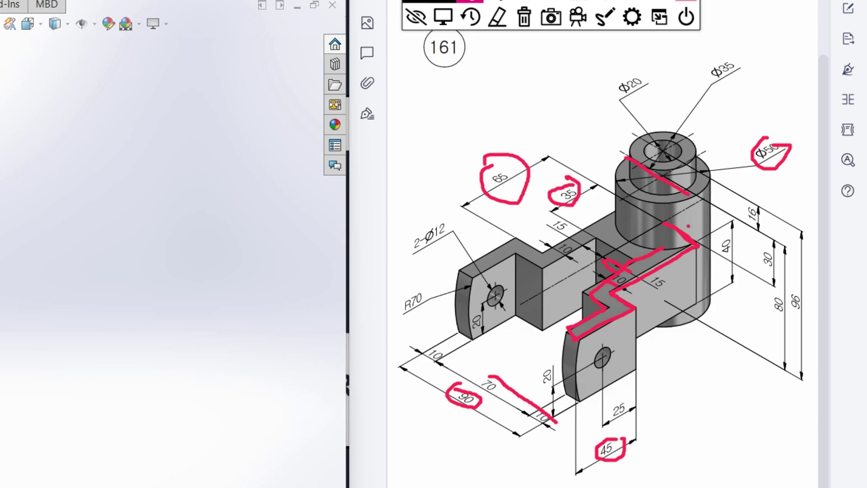
{"action": "left_click_drag", "start_coordinate": [662, 222], "coordinate": [620, 247]}
{"action": "left_click_drag", "start_coordinate": [650, 259], "coordinate": [640, 251]}
{"action": "mouse_move", "coordinate": [659, 219]}
{"action": "left_mouse_down"}
{"action": "mouse_move", "coordinate": [600, 206]}
{"action": "mouse_move", "coordinate": [558, 243]}
{"action": "mouse_move", "coordinate": [518, 239]}
{"action": "mouse_move", "coordinate": [484, 251]}
{"action": "mouse_move", "coordinate": [467, 273]}
{"action": "mouse_move", "coordinate": [486, 280]}
{"action": "mouse_move", "coordinate": [524, 256]}
{"action": "mouse_move", "coordinate": [546, 267]}
{"action": "mouse_move", "coordinate": [596, 245]}
{"action": "mouse_move", "coordinate": [630, 255]}
{"action": "left_mouse_up"}
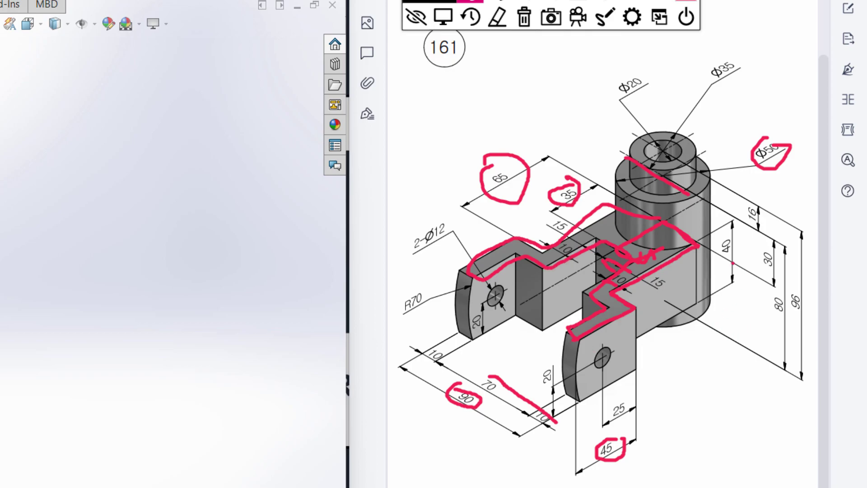
{"action": "mouse_move", "coordinate": [733, 234]}
{"action": "left_mouse_down"}
{"action": "mouse_move", "coordinate": [707, 249]}
{"action": "mouse_move", "coordinate": [727, 263]}
{"action": "mouse_move", "coordinate": [730, 236]}
{"action": "left_mouse_up"}
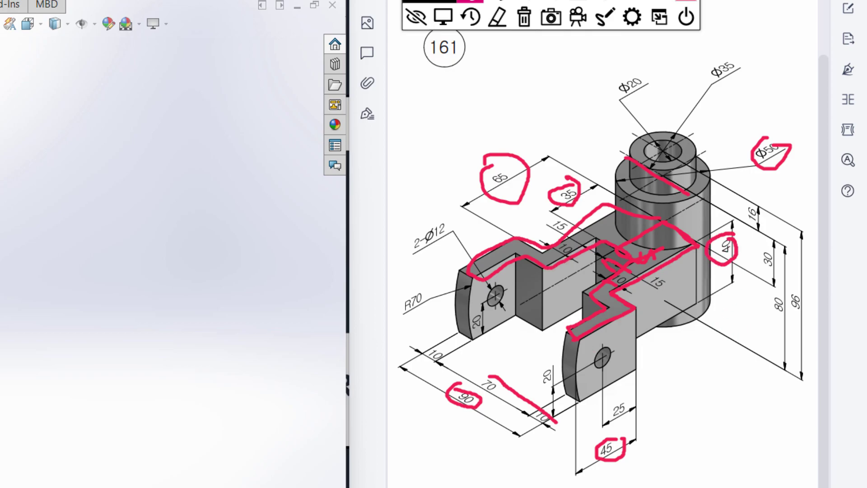
{"action": "left_click", "coordinate": [523, 18]}
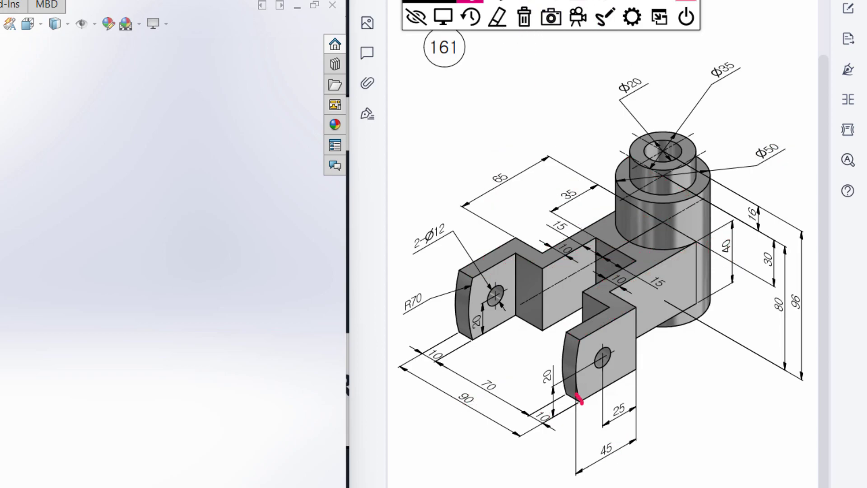
Examine the fork's rounded end and its two holes on the reference drawing, marking their size and position dimensions, and clear the marks
{"action": "left_click_drag", "start_coordinate": [571, 378], "coordinate": [584, 339]}
{"action": "mouse_move", "coordinate": [429, 280]}
{"action": "left_mouse_down"}
{"action": "mouse_move", "coordinate": [397, 293]}
{"action": "mouse_move", "coordinate": [394, 306]}
{"action": "mouse_move", "coordinate": [415, 319]}
{"action": "mouse_move", "coordinate": [436, 278]}
{"action": "left_mouse_up"}
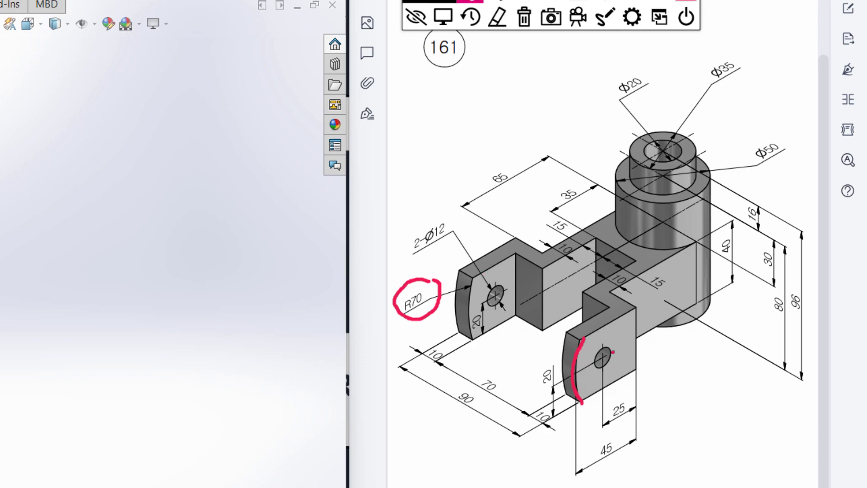
{"action": "mouse_move", "coordinate": [597, 350]}
{"action": "left_mouse_down"}
{"action": "mouse_move", "coordinate": [602, 366]}
{"action": "mouse_move", "coordinate": [619, 351]}
{"action": "left_mouse_up"}
{"action": "mouse_move", "coordinate": [506, 288]}
{"action": "left_mouse_down"}
{"action": "mouse_move", "coordinate": [497, 282]}
{"action": "mouse_move", "coordinate": [488, 301]}
{"action": "mouse_move", "coordinate": [508, 294]}
{"action": "mouse_move", "coordinate": [502, 273]}
{"action": "left_mouse_up"}
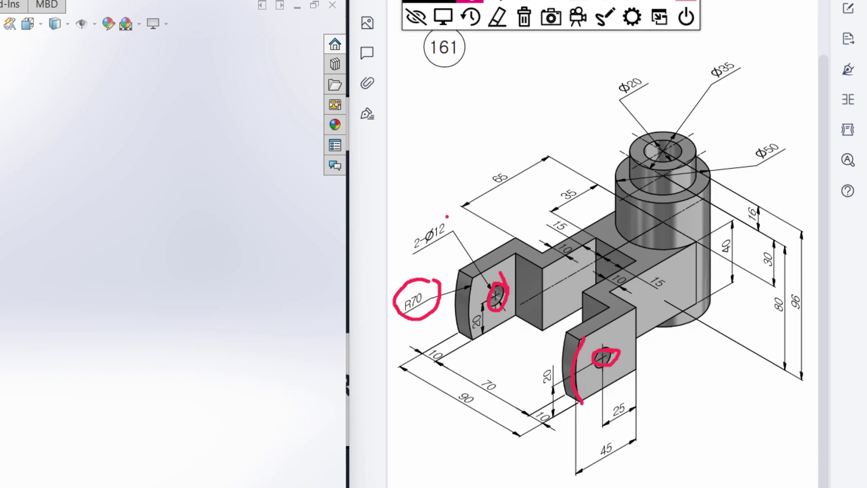
{"action": "mouse_move", "coordinate": [446, 217]}
{"action": "left_mouse_down"}
{"action": "mouse_move", "coordinate": [429, 221]}
{"action": "mouse_move", "coordinate": [468, 232]}
{"action": "mouse_move", "coordinate": [428, 221]}
{"action": "left_mouse_up"}
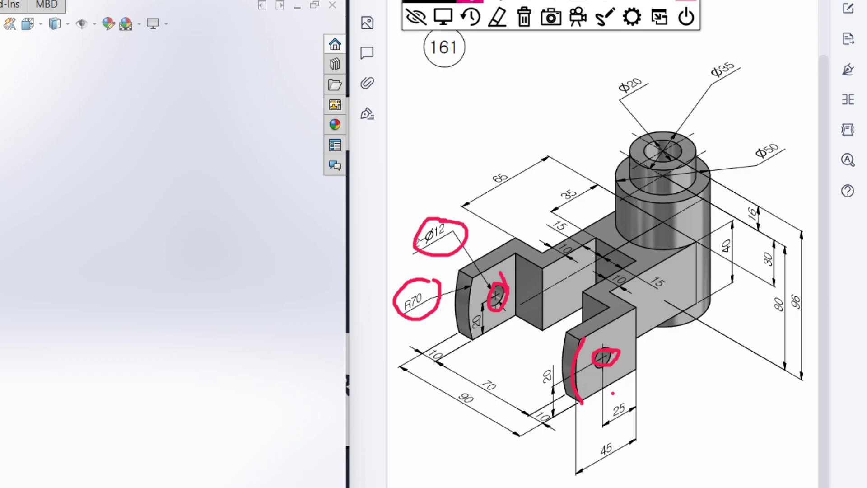
{"action": "mouse_move", "coordinate": [627, 398]}
{"action": "left_mouse_down"}
{"action": "mouse_move", "coordinate": [605, 400]}
{"action": "mouse_move", "coordinate": [618, 425]}
{"action": "mouse_move", "coordinate": [623, 396]}
{"action": "left_mouse_up"}
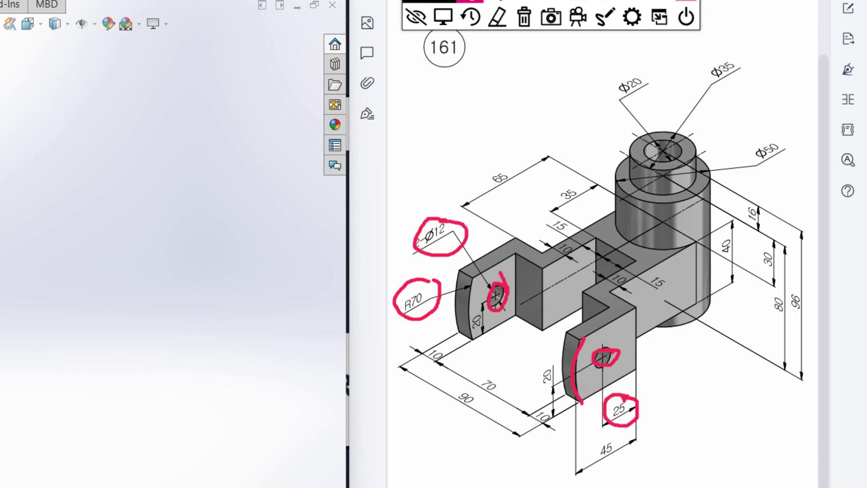
{"action": "left_click", "coordinate": [520, 19]}
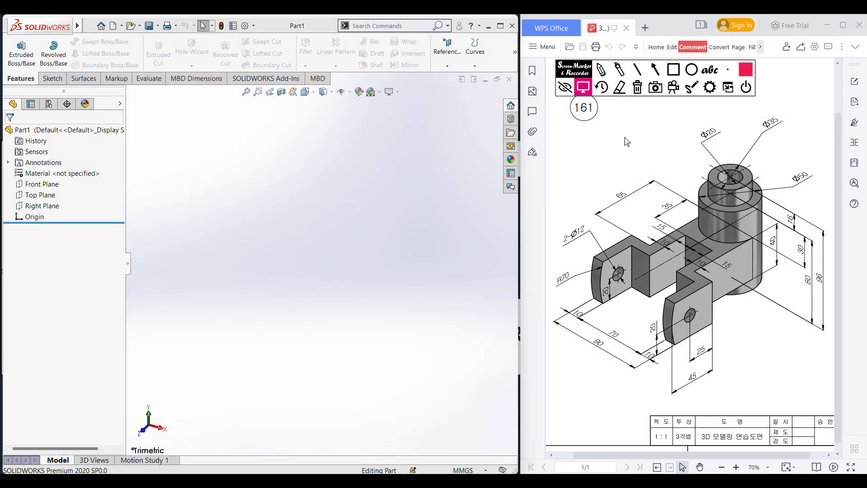
Start a sketch on the Top Plane and draw a 25 mm horizontal line from the origin followed by a 65 mm vertical line downward
{"action": "right_click", "coordinate": [39, 195]}
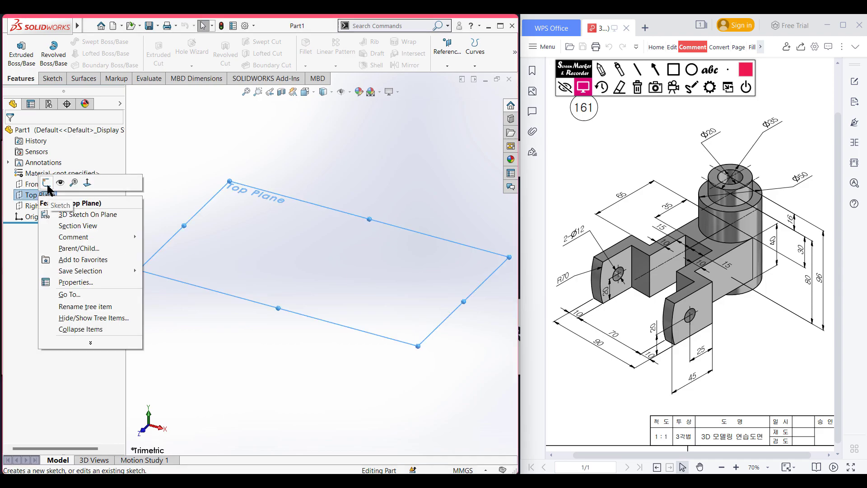
{"action": "left_click", "coordinate": [47, 183]}
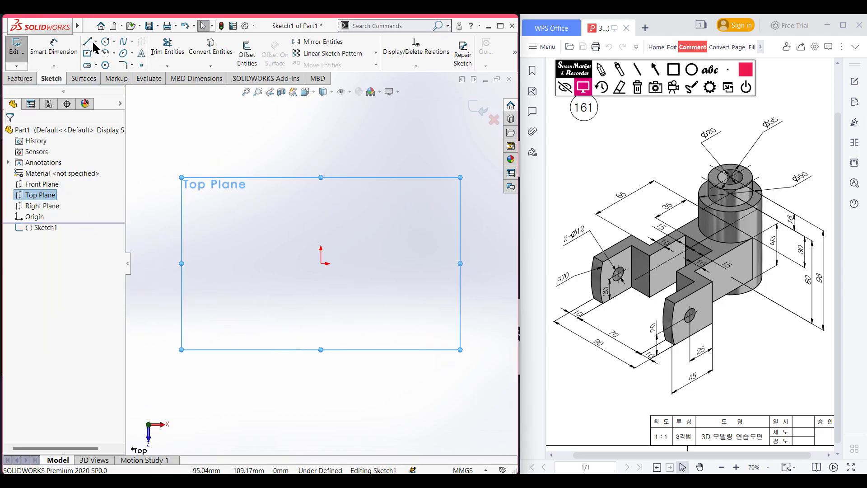
{"action": "left_click", "coordinate": [88, 43]}
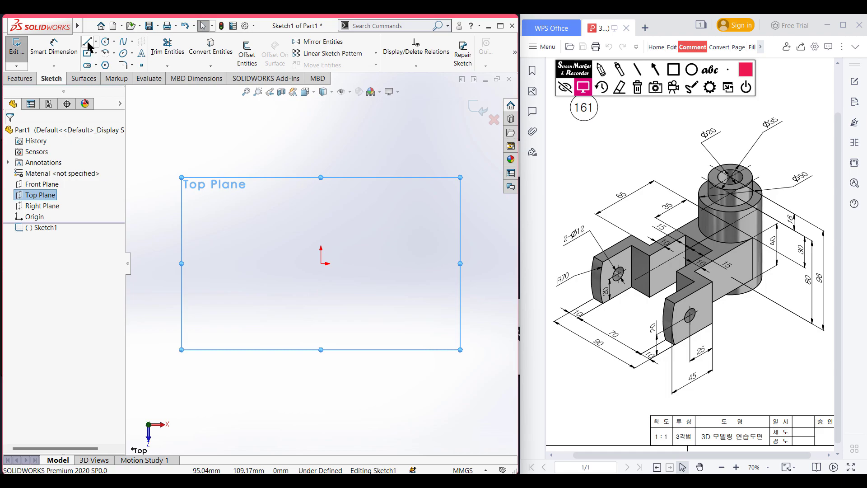
{"action": "left_click", "coordinate": [321, 264]}
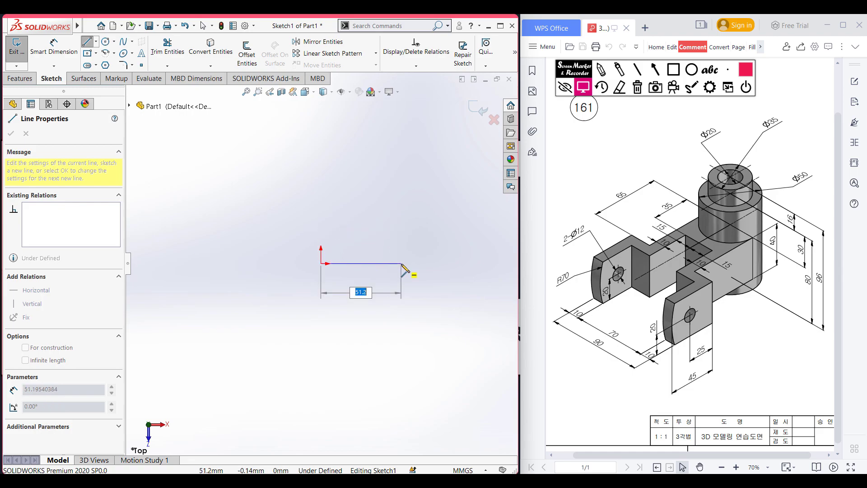
{"action": "type", "text": "25"}
{"action": "key", "text": "Return"}
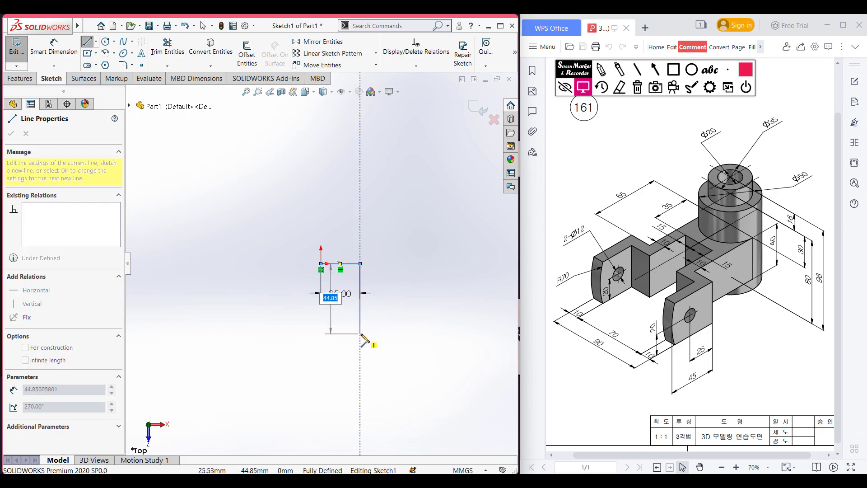
{"action": "type", "text": "65"}
{"action": "key", "text": "Return"}
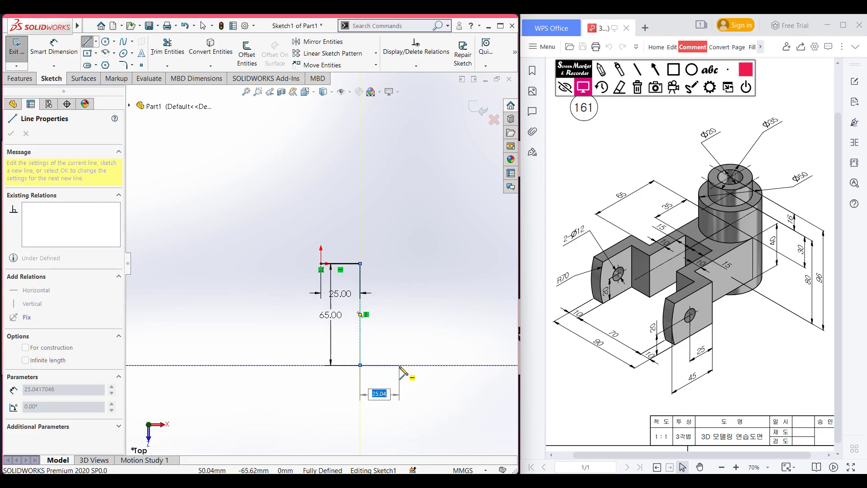
Continue the profile outward with a horizontal line of (90/2)-15-10 mm and a 45 mm vertical line downward, ending the chain there
{"action": "type", "text": "(90/2"}
{"action": "type", "text": ")"}
{"action": "type", "text": "-15-10"}
{"action": "key", "text": "Return"}
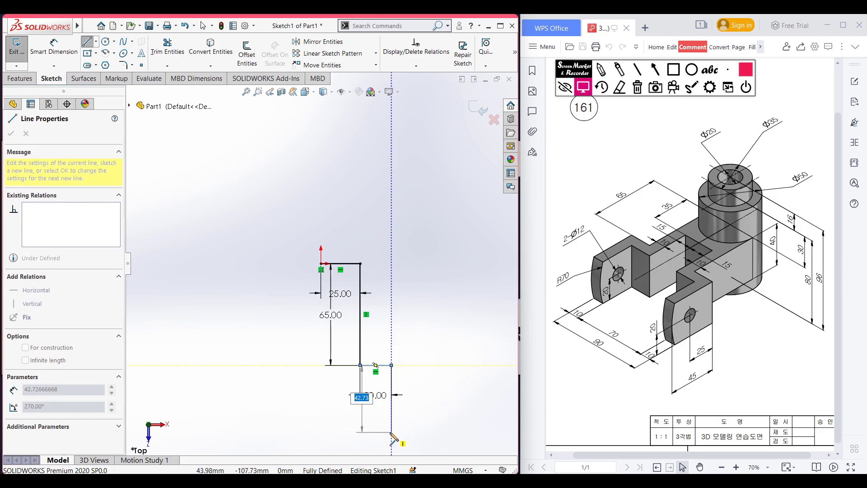
{"action": "type", "text": "45"}
{"action": "key", "text": "Return"}
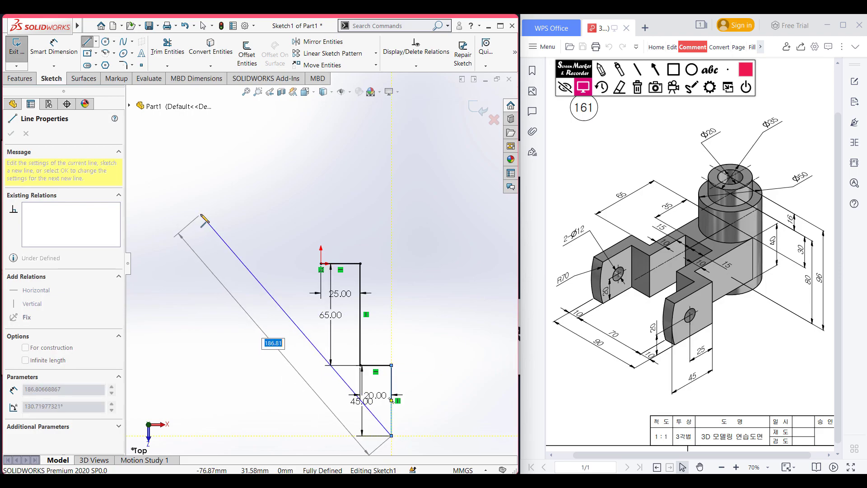
{"action": "key", "text": "Escape"}
{"action": "key", "text": "Escape"}
{"action": "key", "text": "f"}
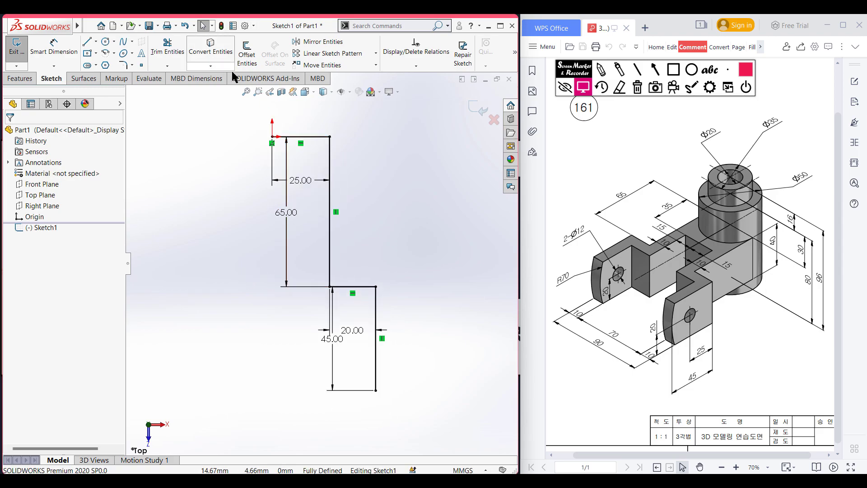
Offset the whole line chain 10 mm inward, adding the offset dimension
{"action": "left_click", "coordinate": [247, 58]}
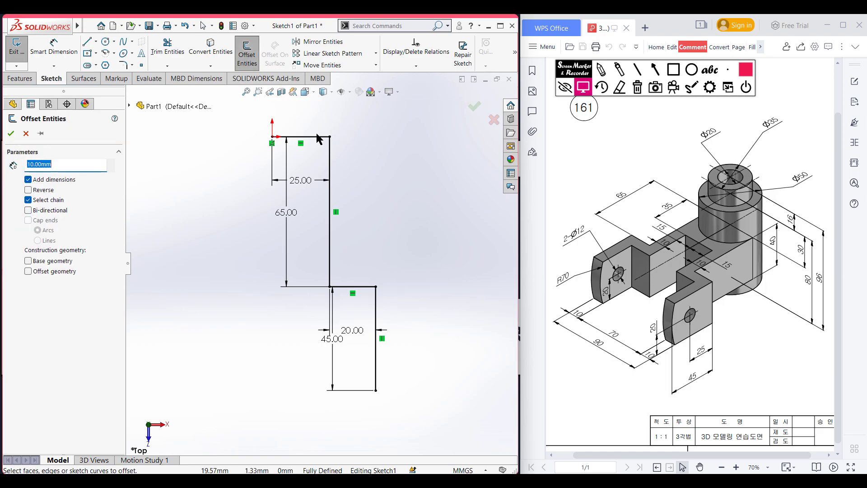
{"action": "left_click", "coordinate": [316, 136]}
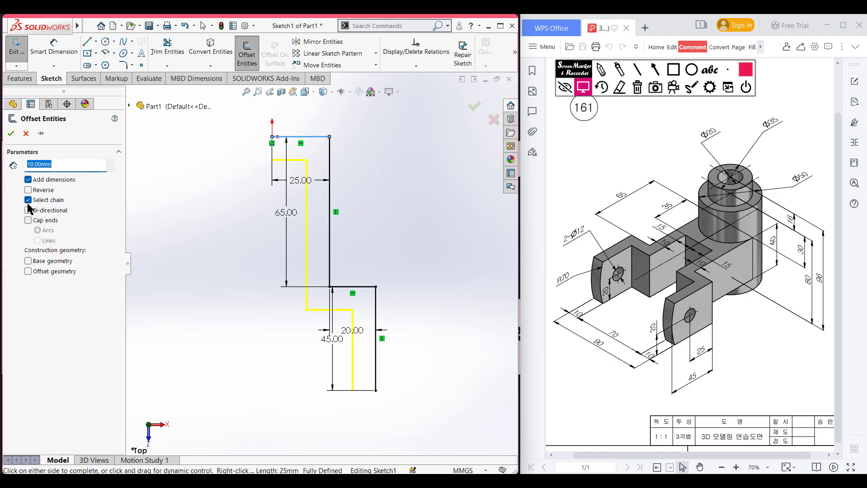
{"action": "left_click", "coordinate": [12, 134]}
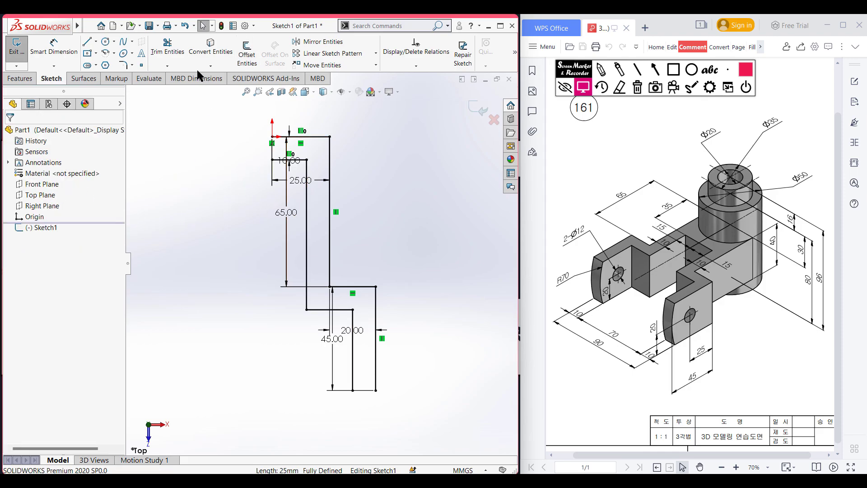
Draw a 35 mm vertical line downward from the origin, then a 15 mm horizontal line ending on the inner offset line
{"action": "left_click", "coordinate": [88, 43]}
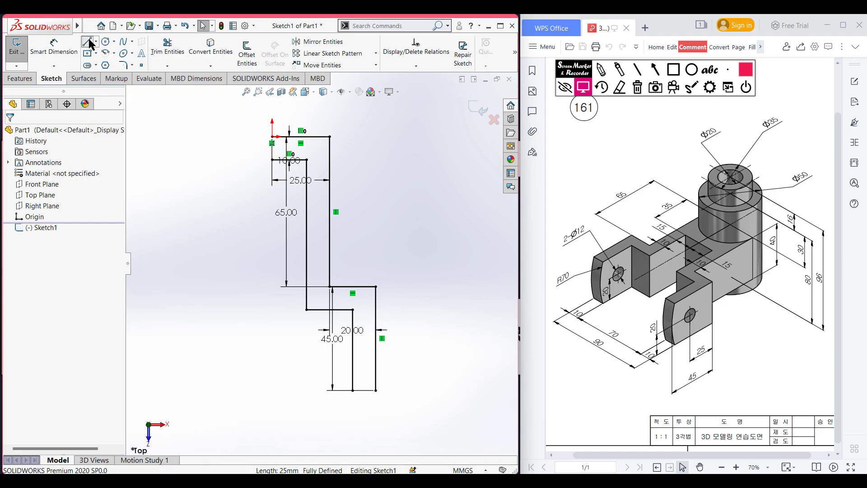
{"action": "left_click", "coordinate": [286, 139]}
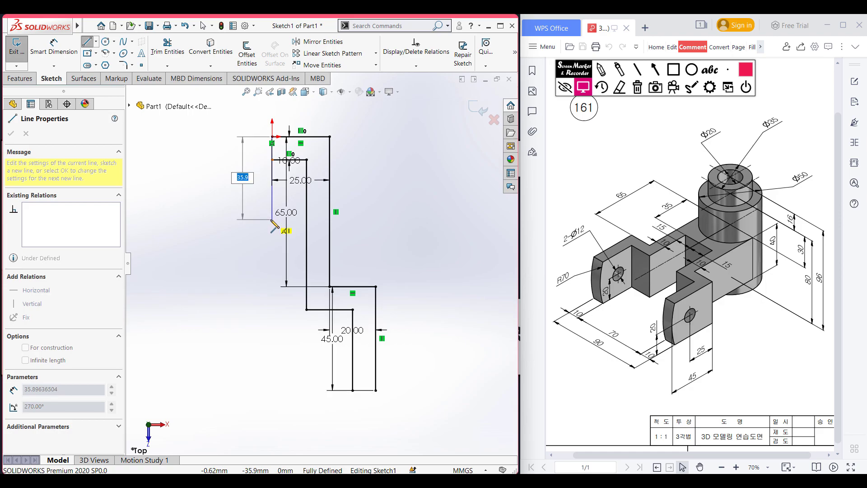
{"action": "type", "text": "35"}
{"action": "key", "text": "Return"}
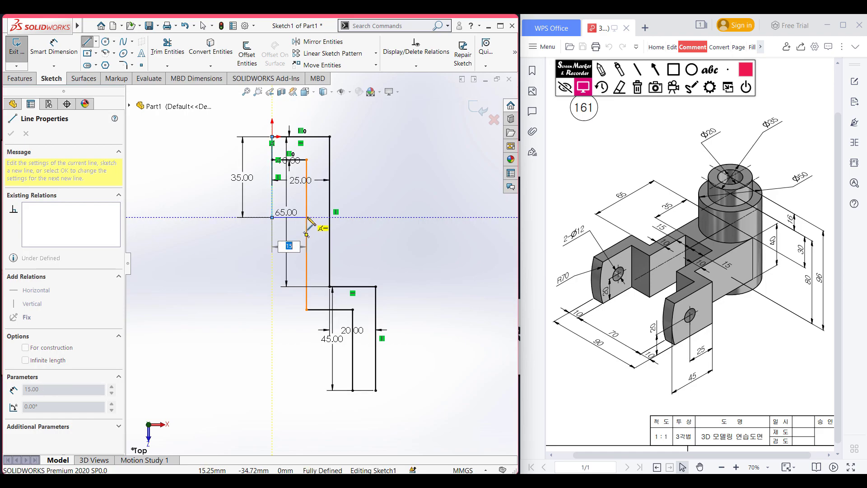
{"action": "key", "text": "Return"}
{"action": "key", "text": "Escape"}
{"action": "key", "text": "Escape"}
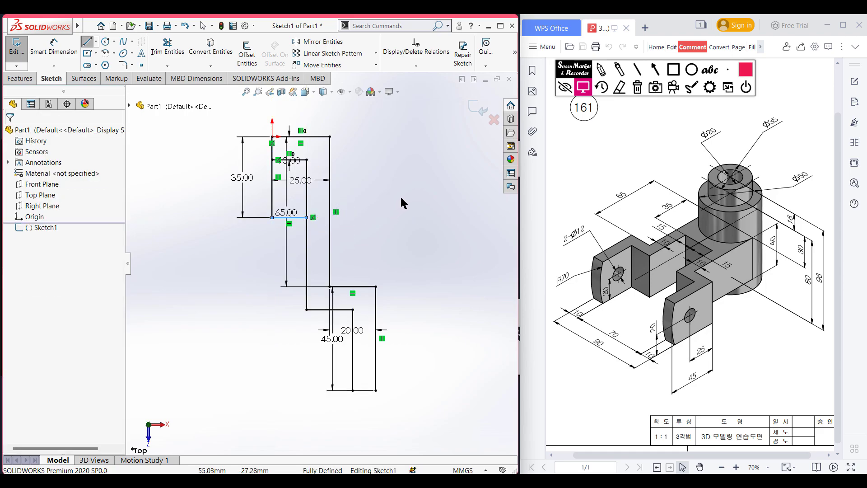
Trim away the offset chain's upper horizontal line and the vertical piece above the new 15 mm line
{"action": "right_click_drag", "start_coordinate": [417, 199], "coordinate": [403, 235]}
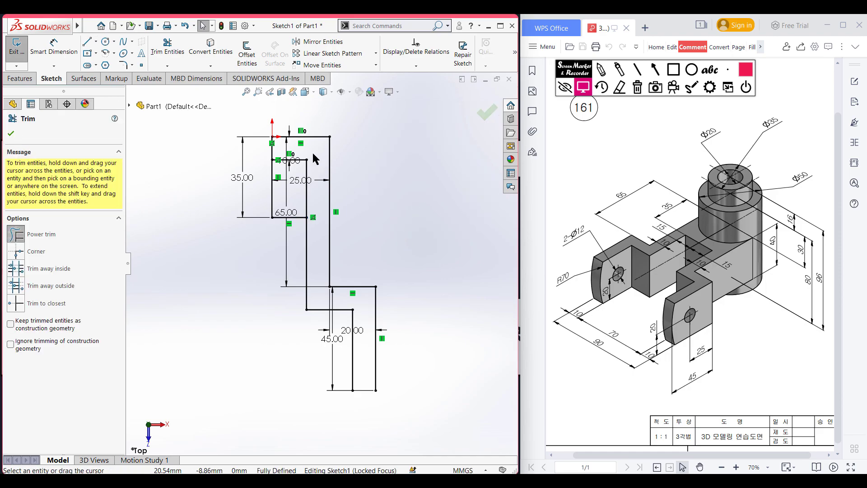
{"action": "left_click_drag", "start_coordinate": [290, 159], "coordinate": [318, 190]}
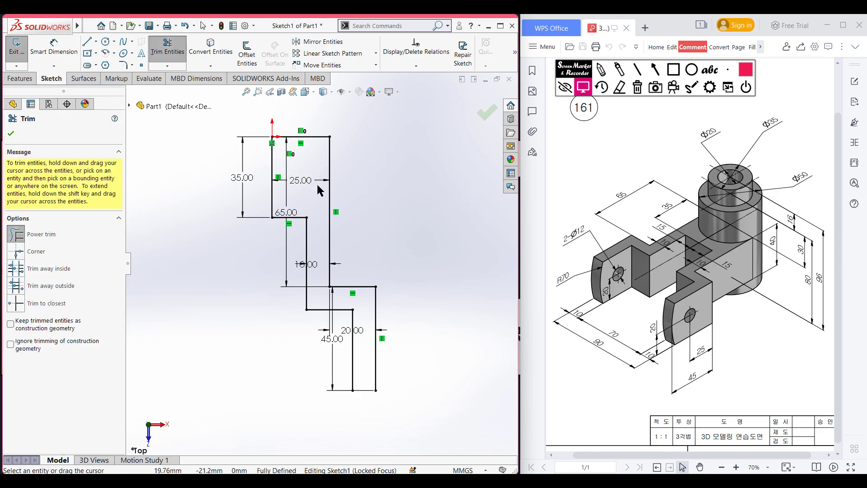
{"action": "left_click", "coordinate": [12, 134]}
Close the half profile with a 10 mm horizontal line joining the two open ends at the fork's tip
{"action": "left_click", "coordinate": [87, 42]}
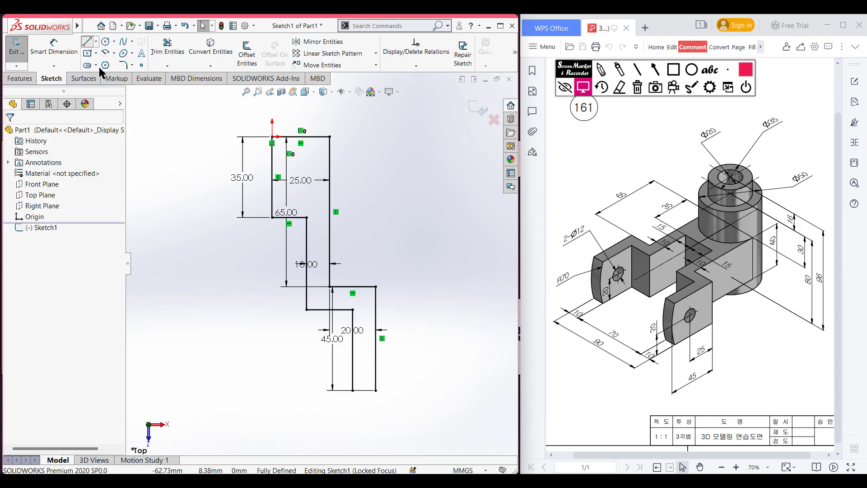
{"action": "left_click", "coordinate": [353, 389]}
{"action": "left_click", "coordinate": [376, 390]}
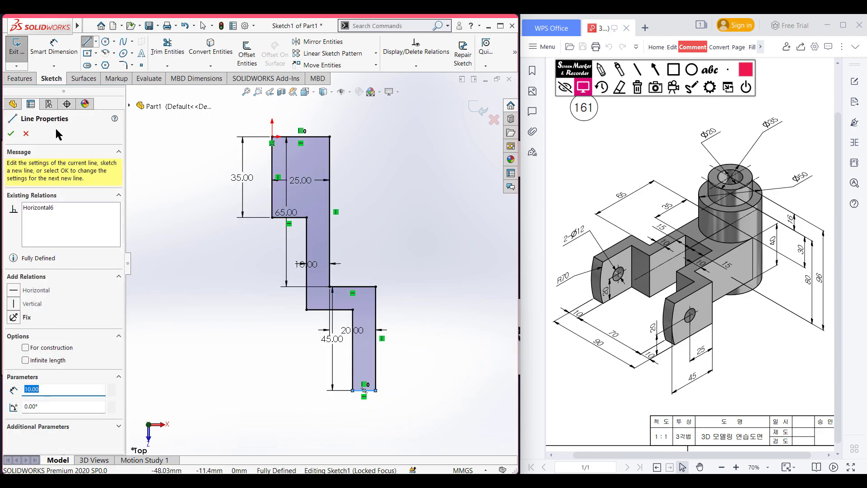
{"action": "left_click", "coordinate": [11, 134]}
{"action": "left_click", "coordinate": [195, 173]}
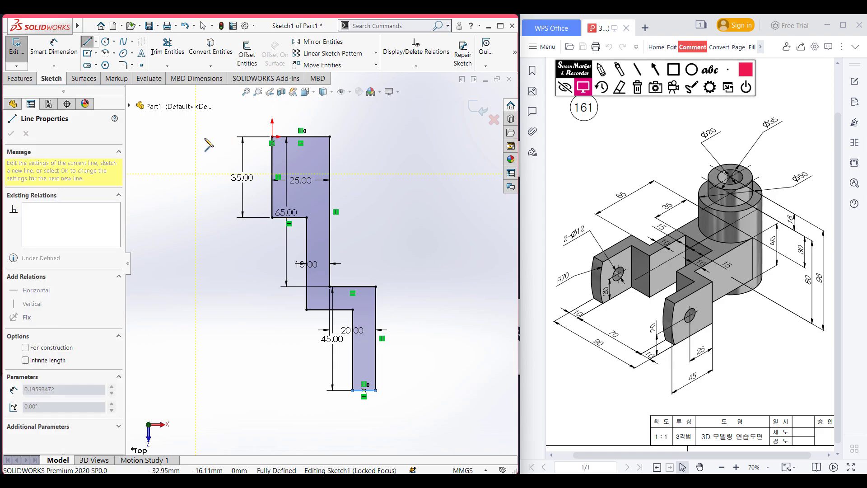
{"action": "key", "text": "Escape"}
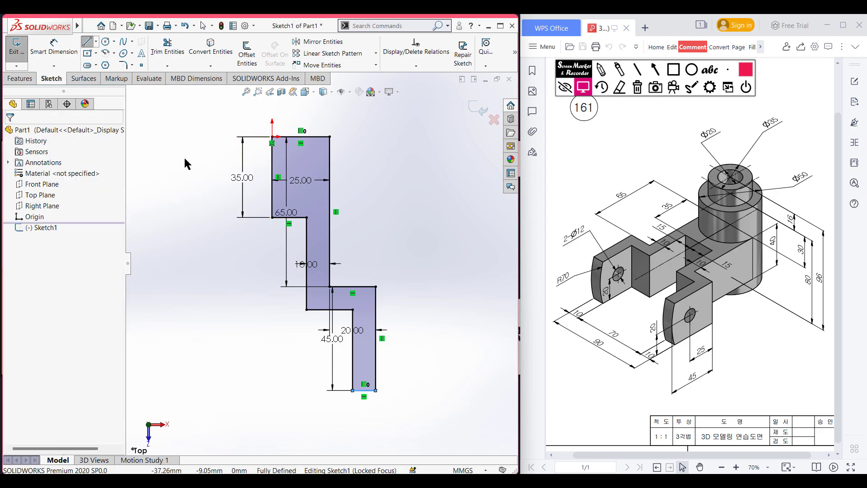
{"action": "key", "text": "Escape"}
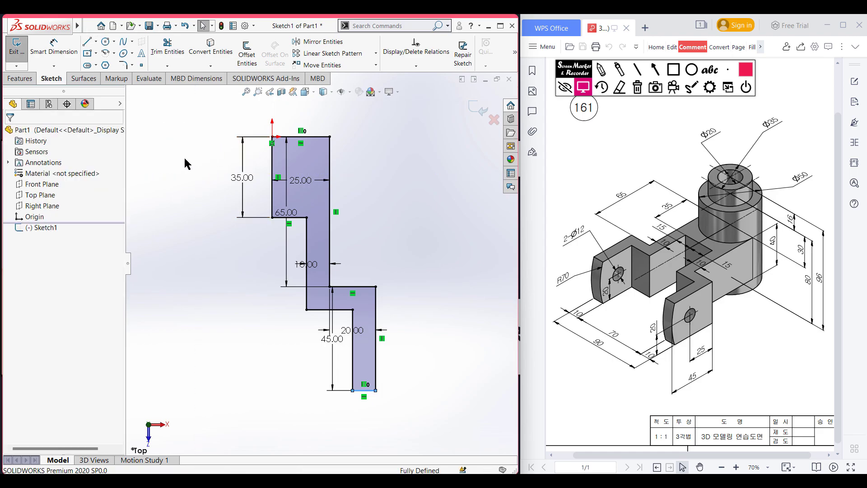
Mirror all lines of the closed half profile about the vertical line through the origin, keeping the original
{"action": "left_click", "coordinate": [340, 44]}
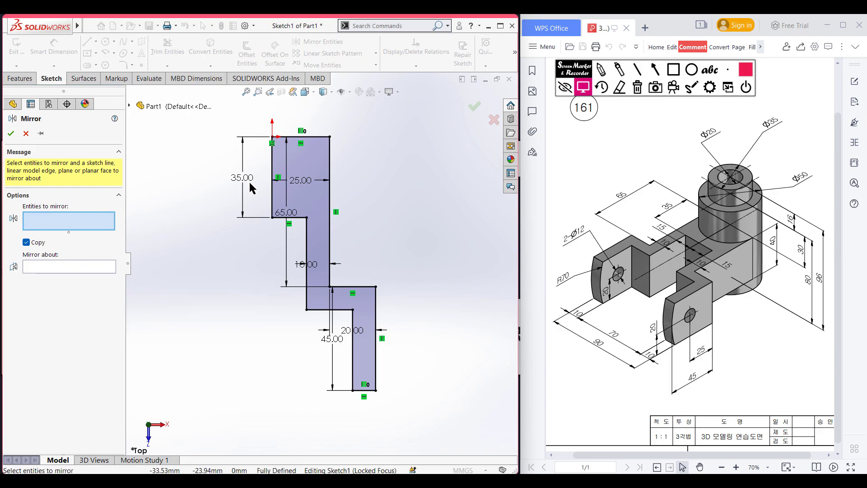
{"action": "left_click", "coordinate": [296, 162]}
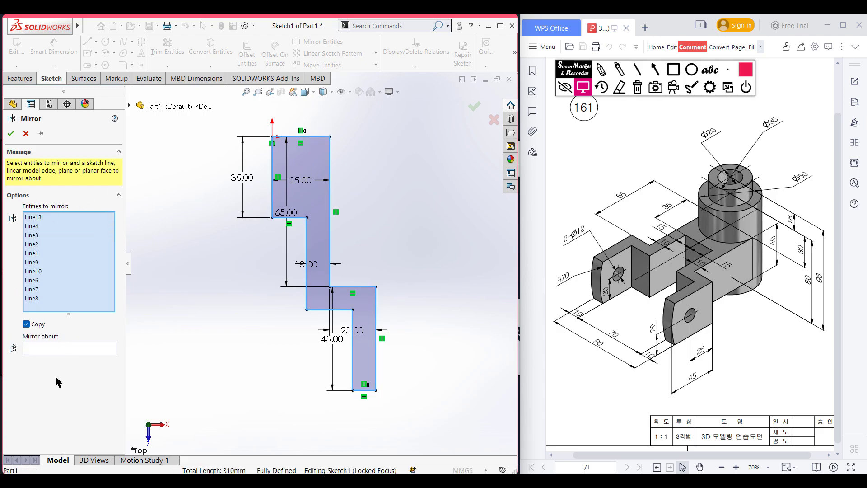
{"action": "left_click", "coordinate": [61, 347]}
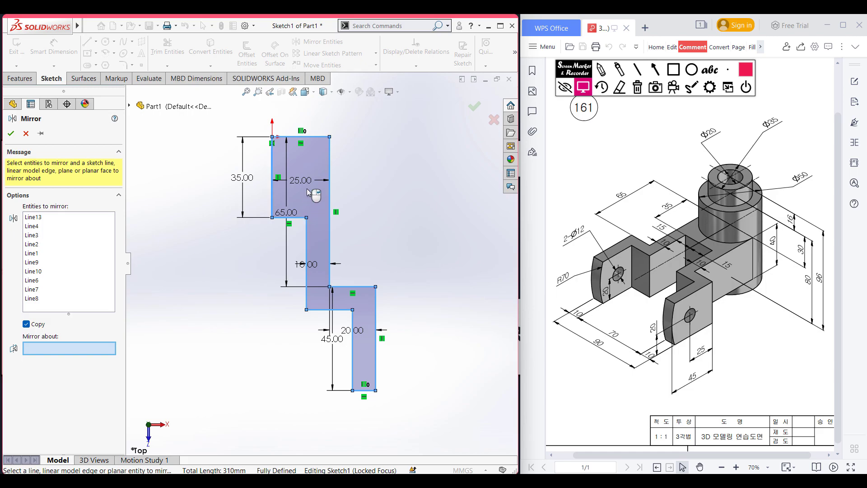
{"action": "left_click", "coordinate": [273, 172]}
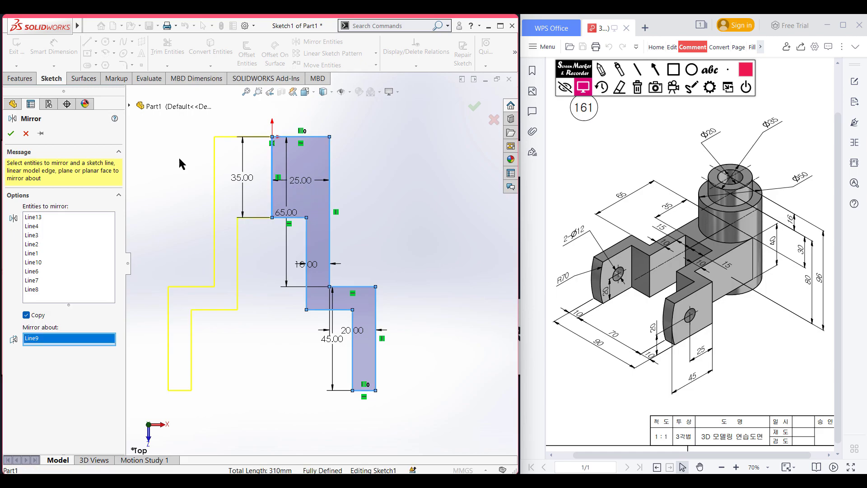
{"action": "left_click", "coordinate": [11, 133]}
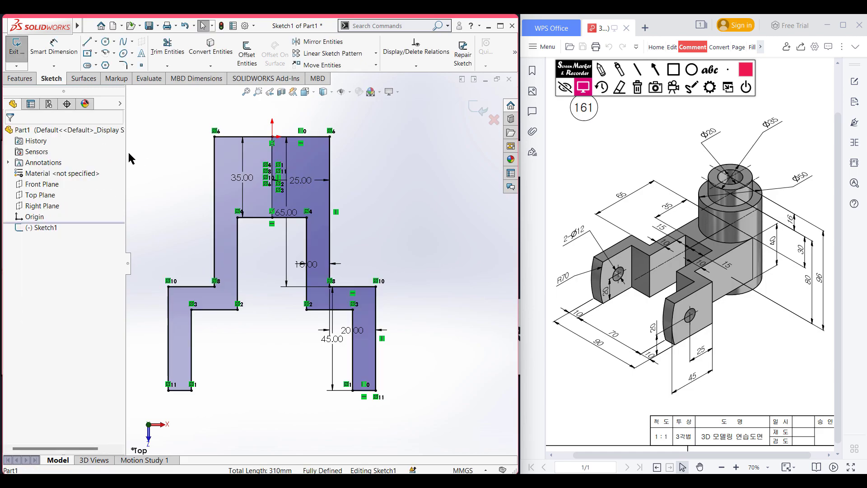
Trim away the vertical centre line between the two halves to leave one continuous fork profile
{"action": "right_click_drag", "start_coordinate": [156, 149], "coordinate": [142, 169]}
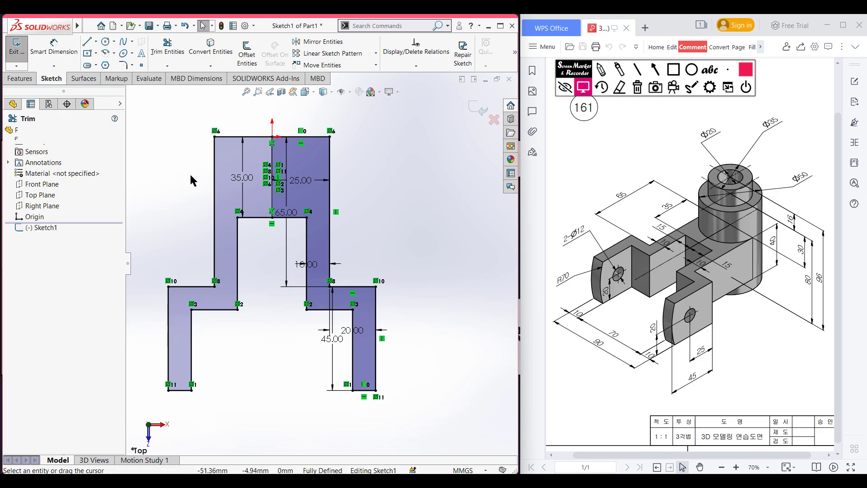
{"action": "left_click_drag", "start_coordinate": [263, 158], "coordinate": [280, 155]}
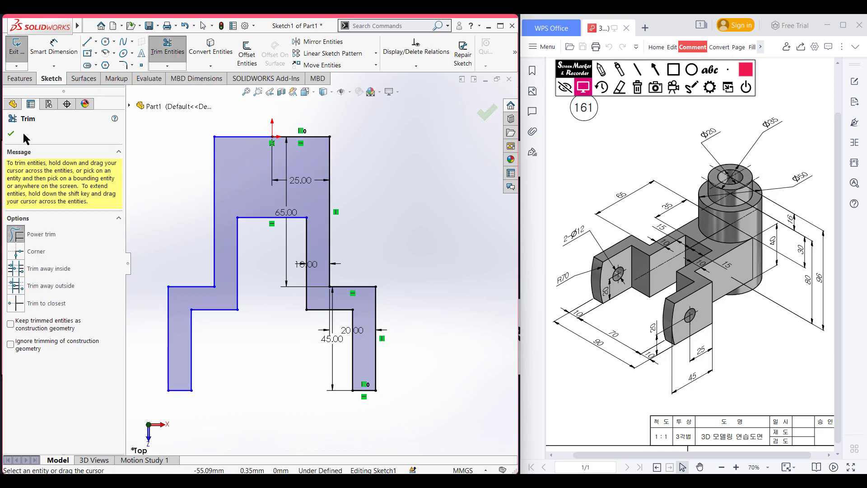
{"action": "left_click", "coordinate": [11, 133]}
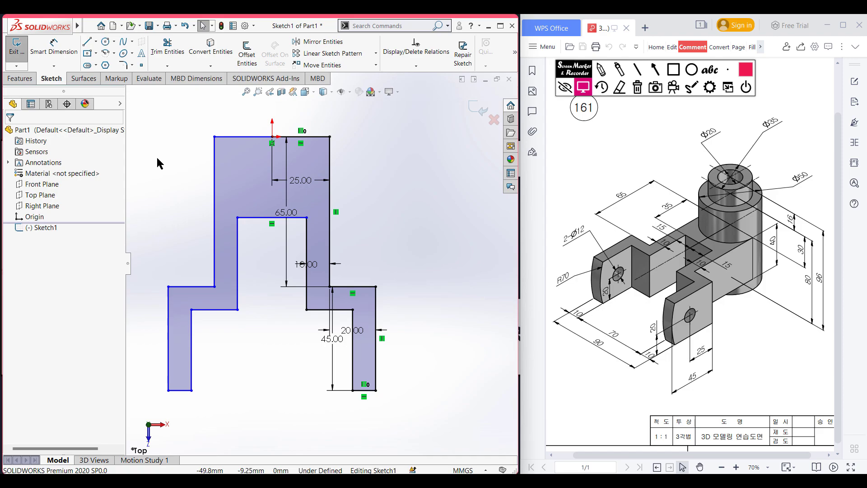
Extrude the fork profile as a blind boss 40 mm deep, with the direction reversed to go downward
{"action": "key", "text": "ctrl+7"}
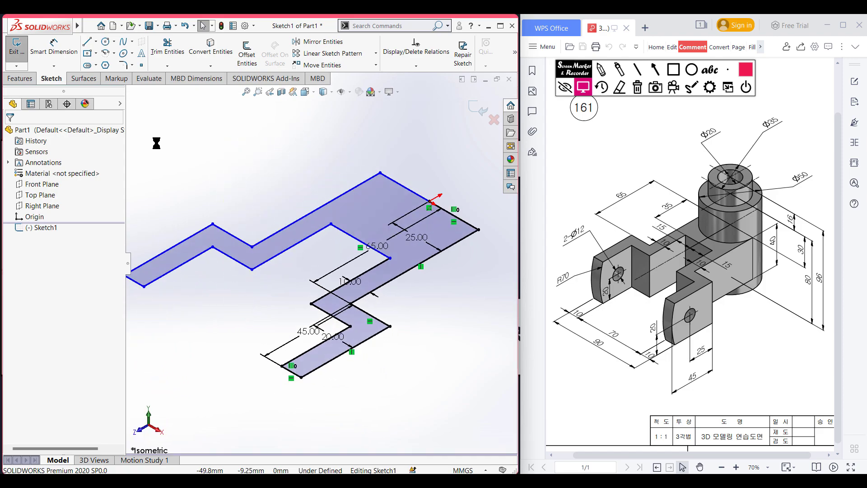
{"action": "left_click", "coordinate": [26, 81]}
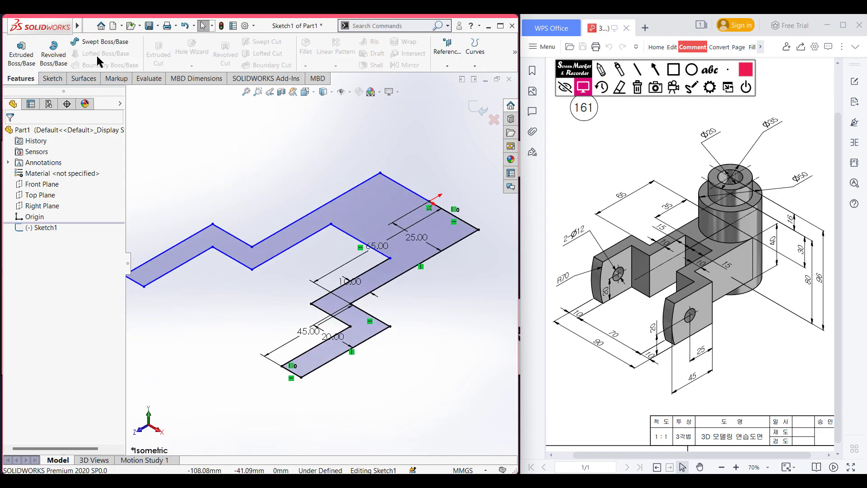
{"action": "left_click", "coordinate": [29, 57]}
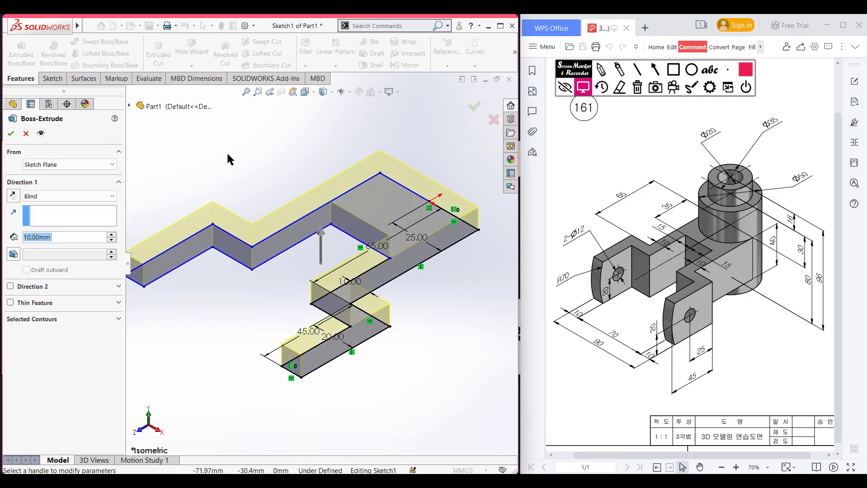
{"action": "type", "text": "40"}
{"action": "key", "text": "Return"}
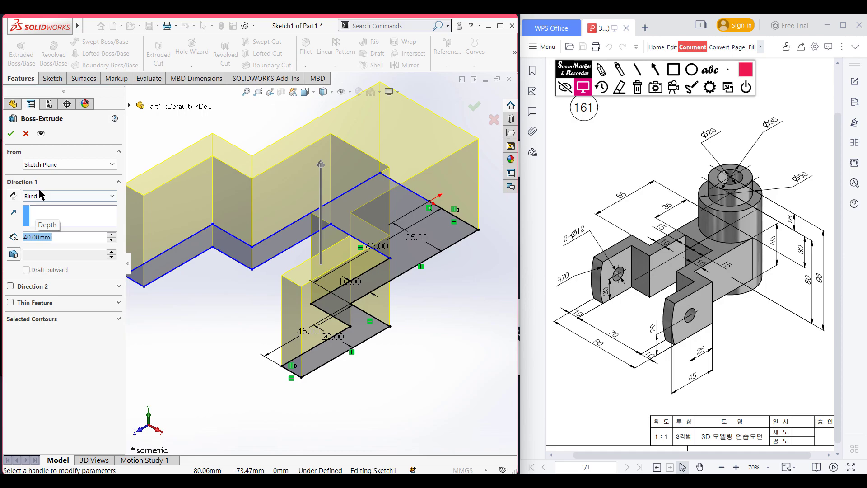
{"action": "left_click", "coordinate": [12, 200]}
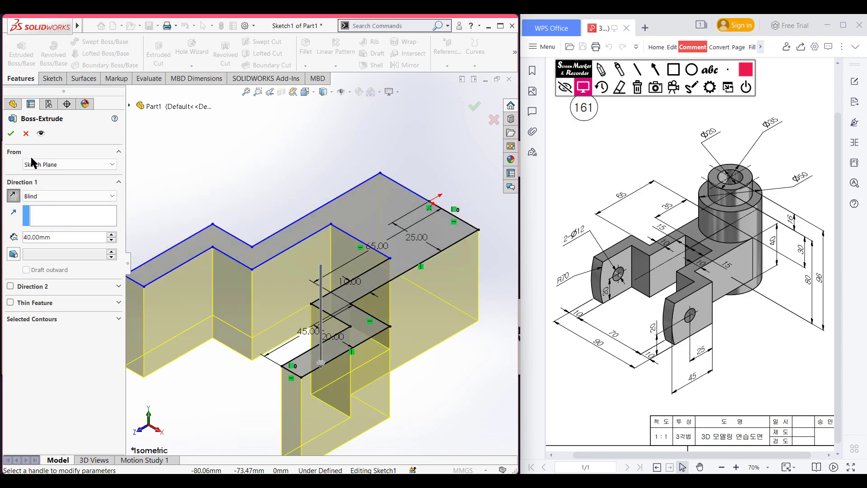
{"action": "left_click", "coordinate": [12, 133]}
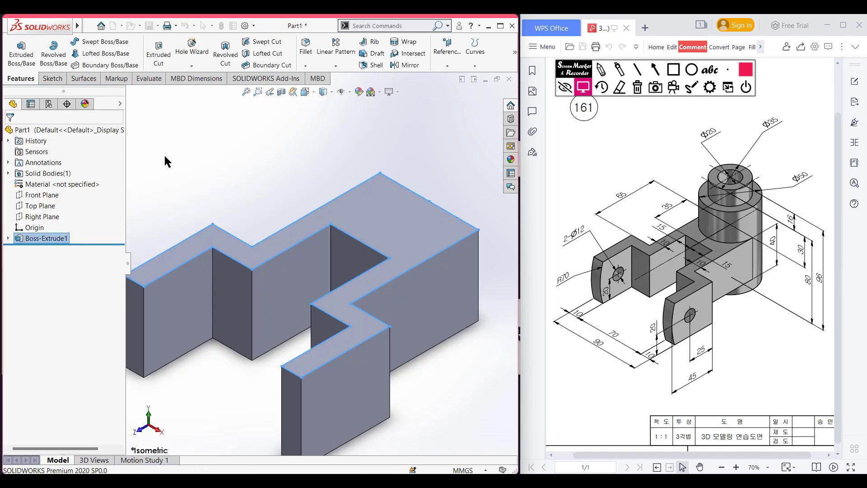
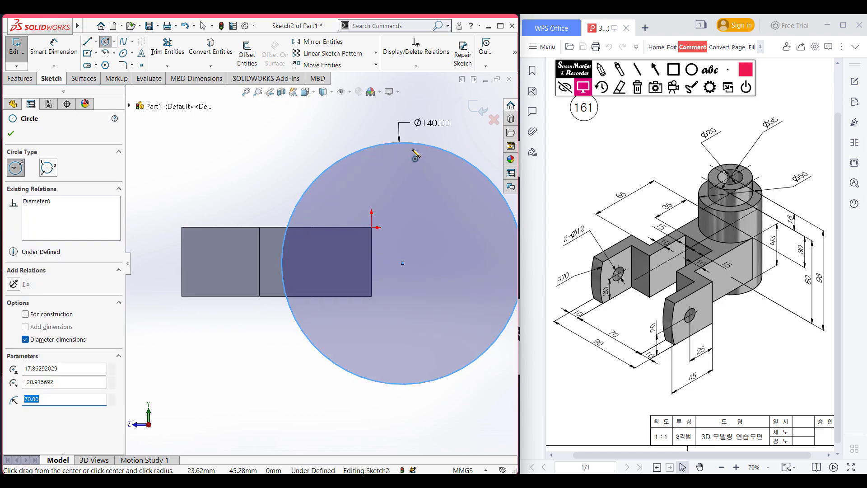
Dimension the vertical distance between the origin and the 140 mm circle's centre as 20 mm
{"action": "key", "text": "Escape"}
{"action": "right_click_drag", "start_coordinate": [296, 125], "coordinate": [297, 104]}
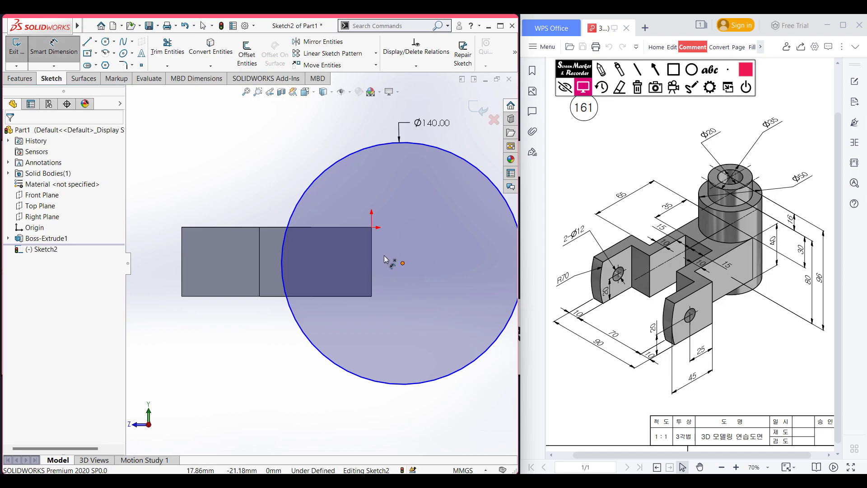
{"action": "left_click", "coordinate": [371, 227]}
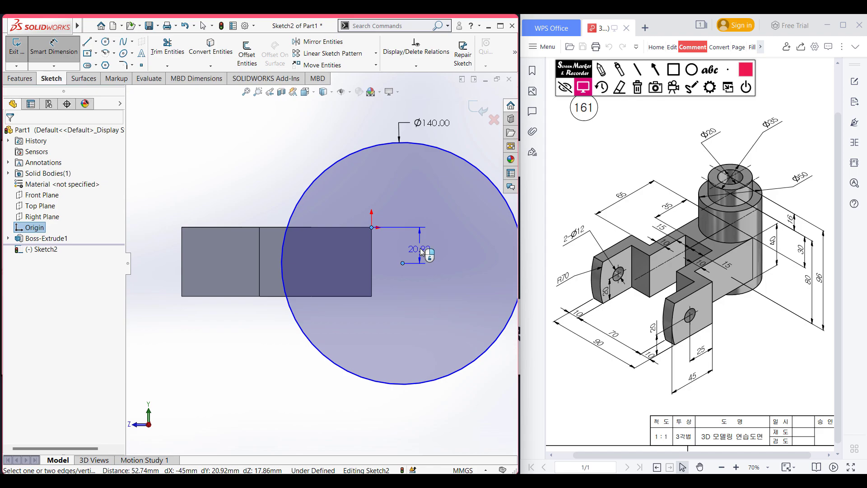
{"action": "left_click", "coordinate": [425, 245]}
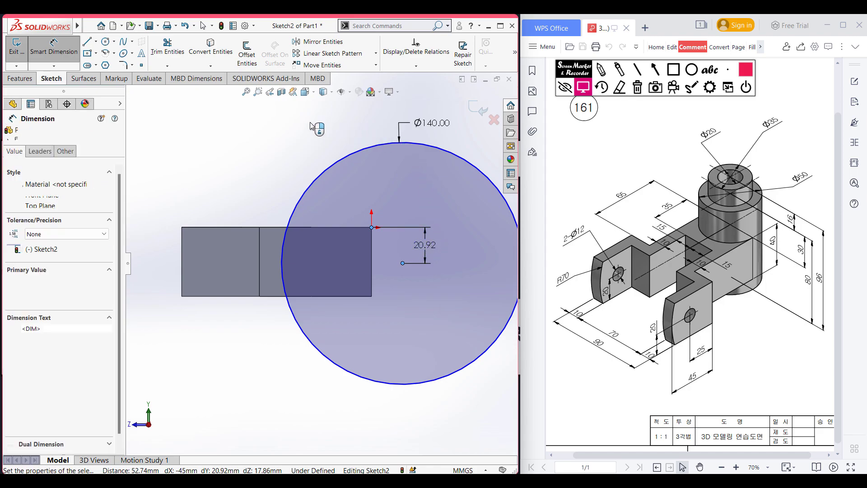
{"action": "type", "text": "25"}
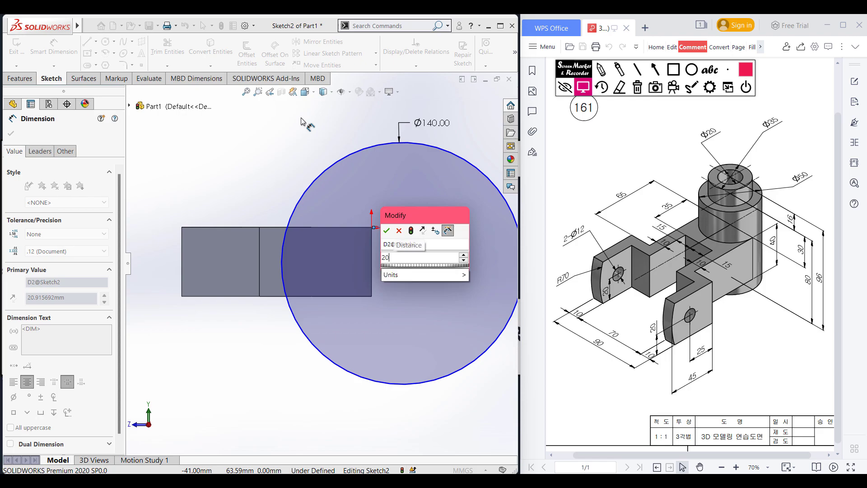
{"action": "key", "text": "Return"}
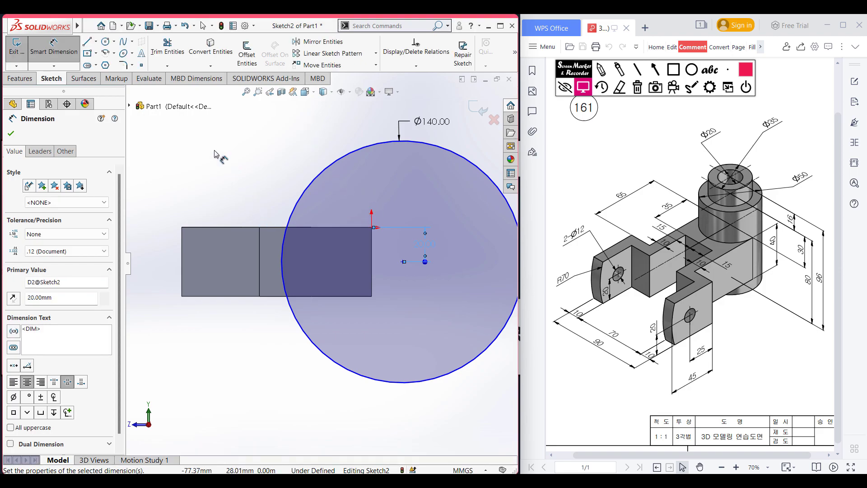
{"action": "left_click", "coordinate": [10, 133]}
{"action": "key", "text": "Escape"}
Convert the fork arm's outer vertical edge into a sketch line and place a sketch point at its midpoint
{"action": "left_click", "coordinate": [181, 241]}
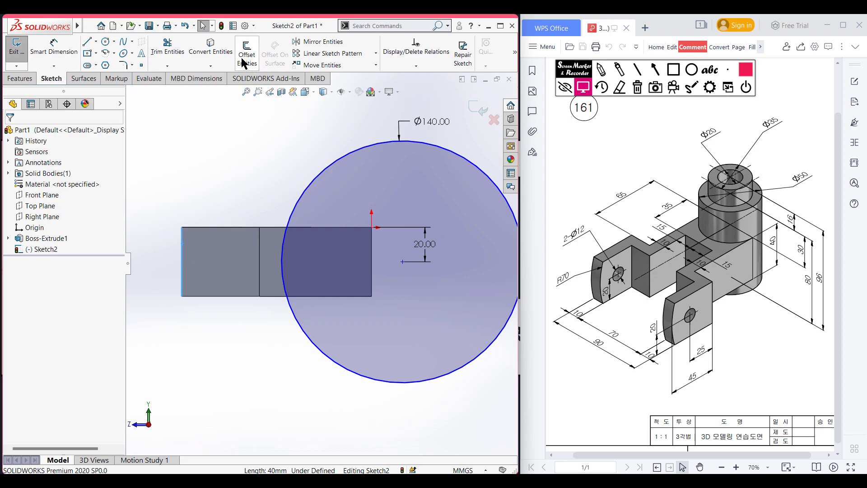
{"action": "key", "text": "Escape"}
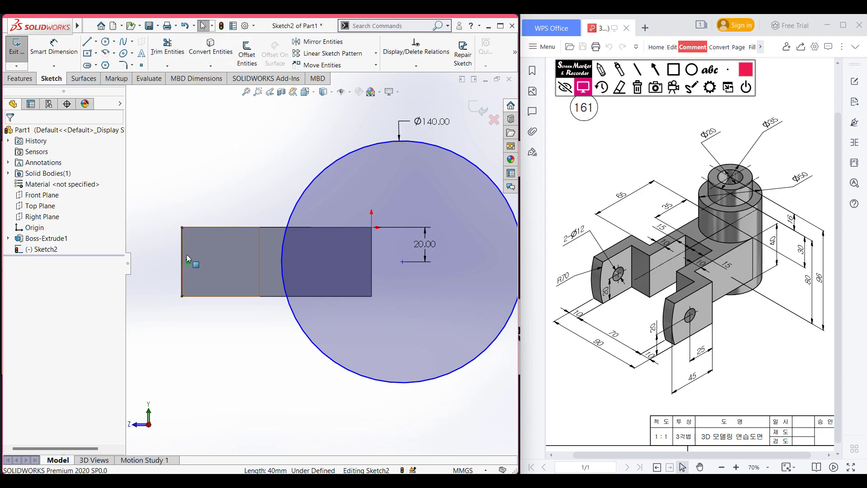
{"action": "scroll", "coordinate": [171, 280], "scroll_direction": "down", "scroll_amount": 3}
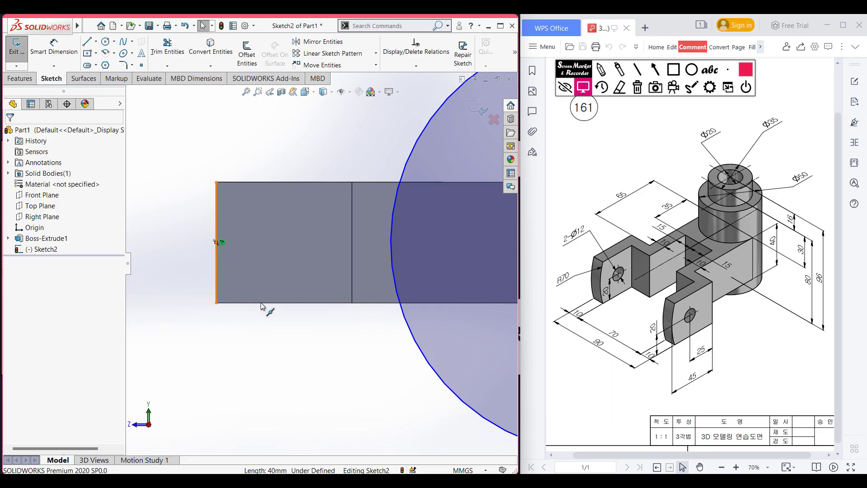
{"action": "left_click", "coordinate": [217, 242]}
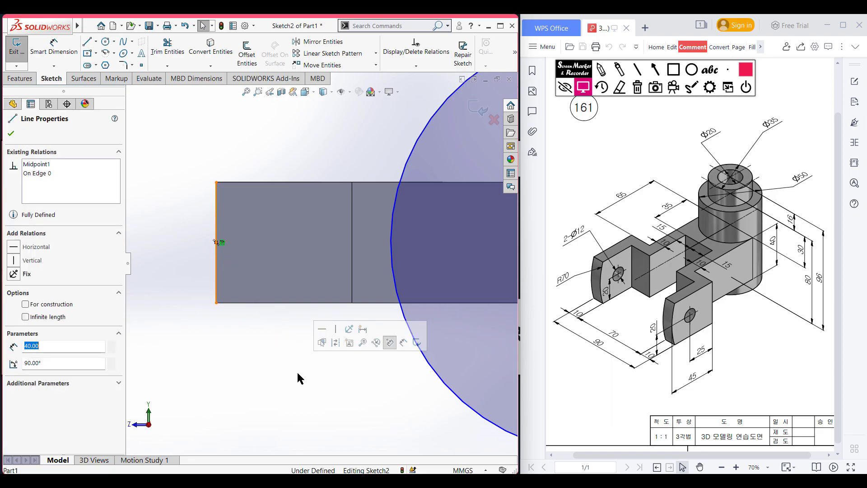
Add a coincident relation between the 140 mm circle and the midpoint of the arm's outer vertical edge
{"action": "left_click", "coordinate": [394, 220]}
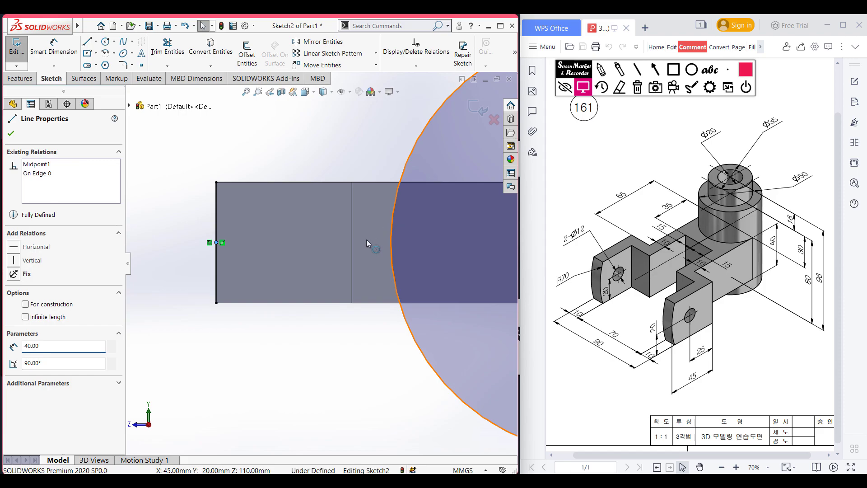
{"action": "left_click", "coordinate": [280, 321], "text": "ctrl"}
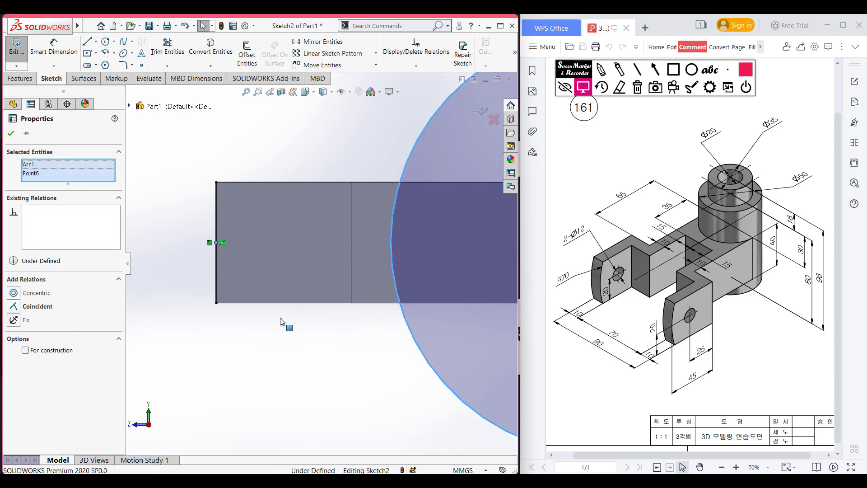
{"action": "left_click", "coordinate": [39, 307]}
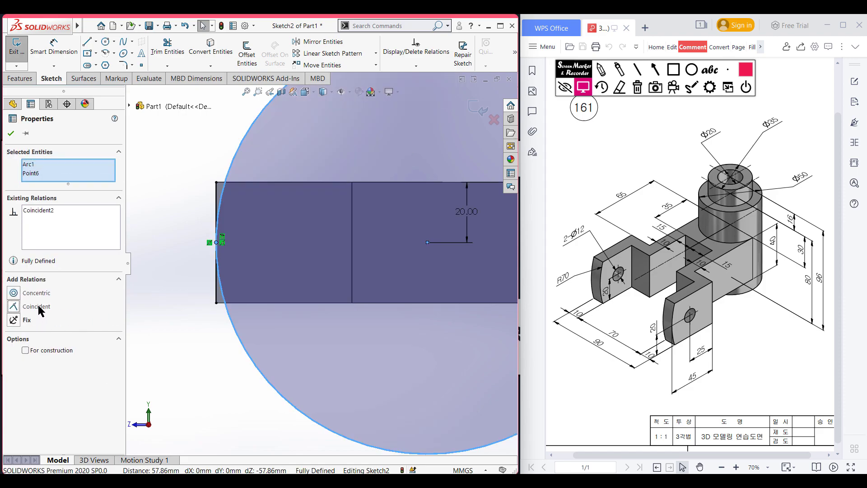
{"action": "left_click", "coordinate": [10, 133]}
Convert the upper and lower horizontal edges of the fork arm's end section into sketch lines
{"action": "scroll", "coordinate": [234, 350], "scroll_direction": "down", "scroll_amount": 4}
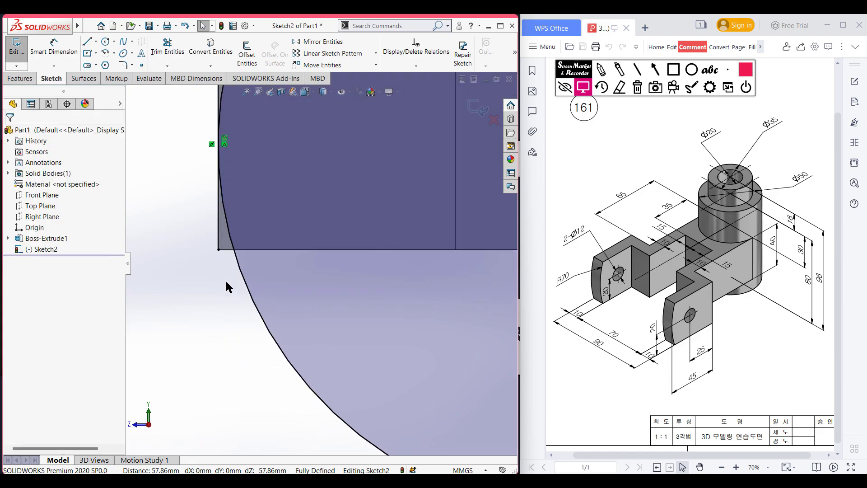
{"action": "scroll", "coordinate": [223, 250], "scroll_direction": "up", "scroll_amount": 3}
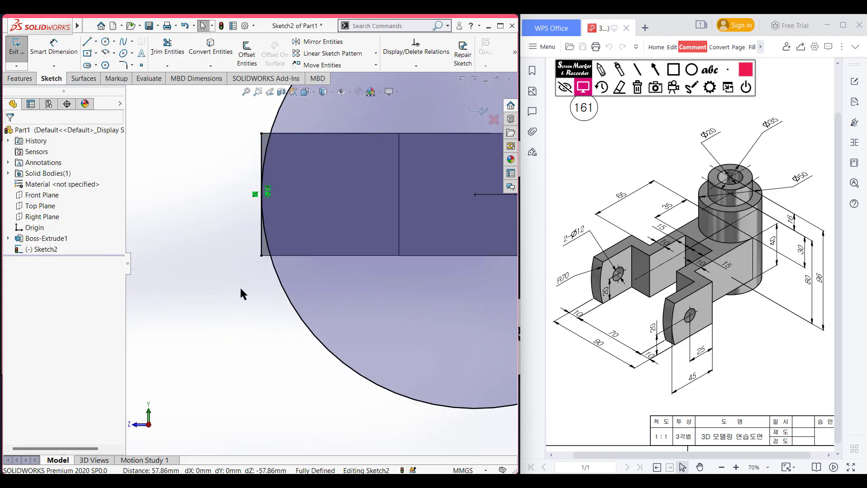
{"action": "left_click", "coordinate": [265, 134]}
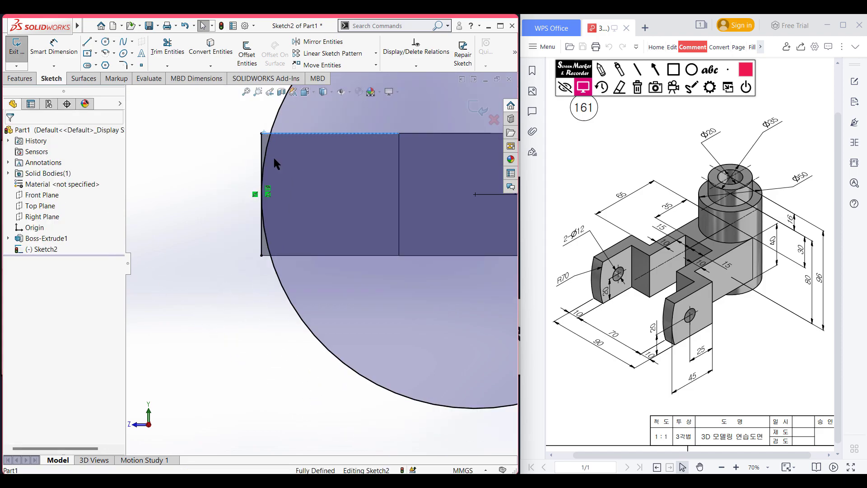
{"action": "left_click", "coordinate": [266, 255], "text": "ctrl"}
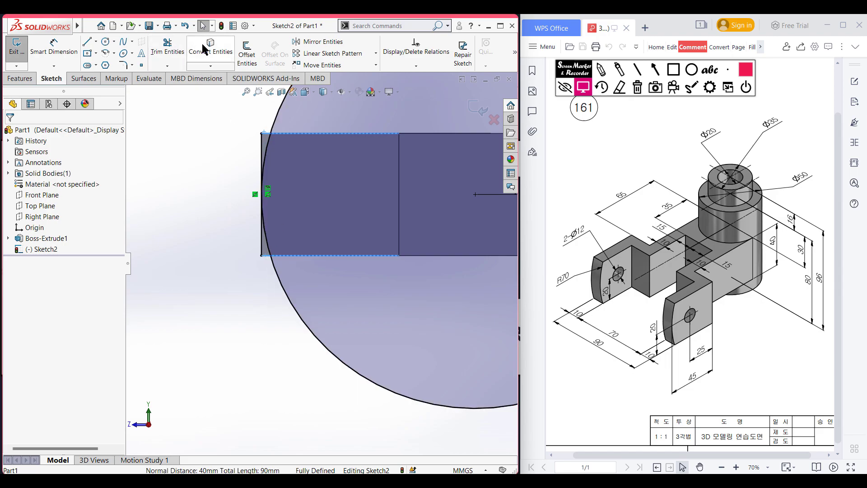
{"action": "key", "text": "Escape"}
Trim away the lower part of the circle and the excess horizontal lines beyond the arc, undoing the last trim
{"action": "key", "text": "z"}
{"action": "right_click_drag", "start_coordinate": [201, 196], "coordinate": [235, 136]}
{"action": "mouse_move", "coordinate": [280, 147]}
{"action": "left_mouse_down"}
{"action": "mouse_move", "coordinate": [330, 184]}
{"action": "mouse_move", "coordinate": [338, 266]}
{"action": "left_mouse_up"}
{"action": "key", "text": "ctrl+z"}
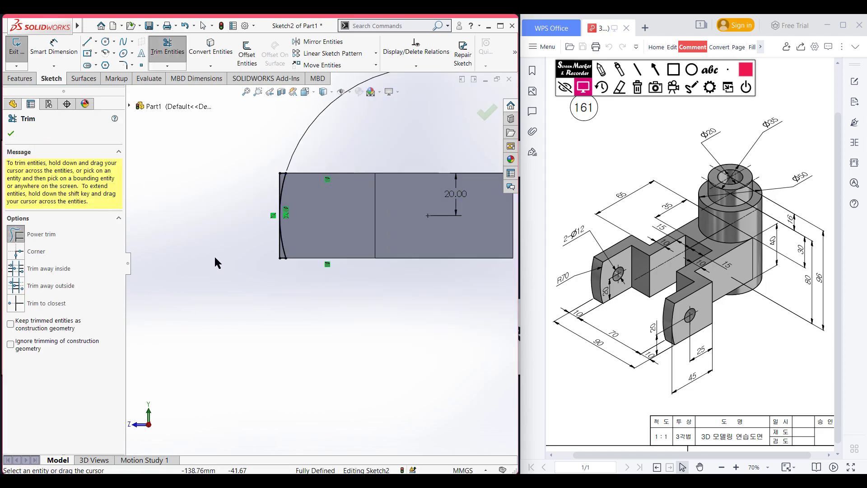
{"action": "left_click", "coordinate": [11, 134]}
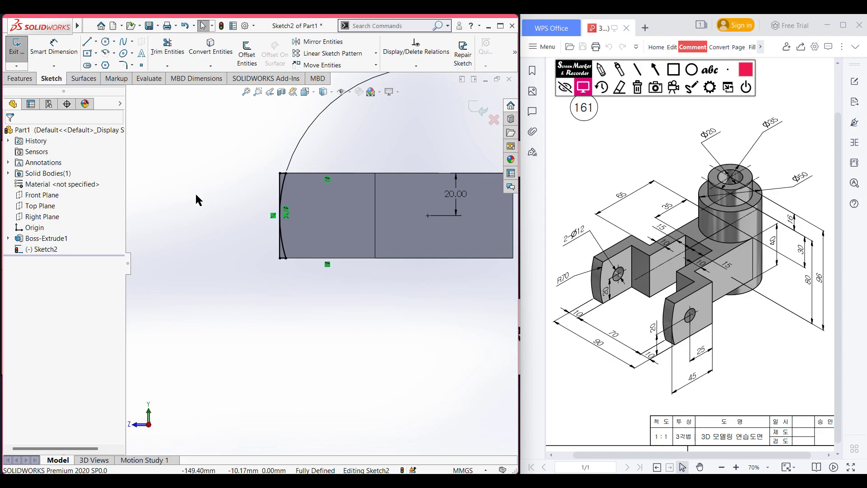
Cut-extrude the two corner regions outside the arc as a blind cut 98 mm deep through both fork arms
{"action": "key", "text": "ctrl+7"}
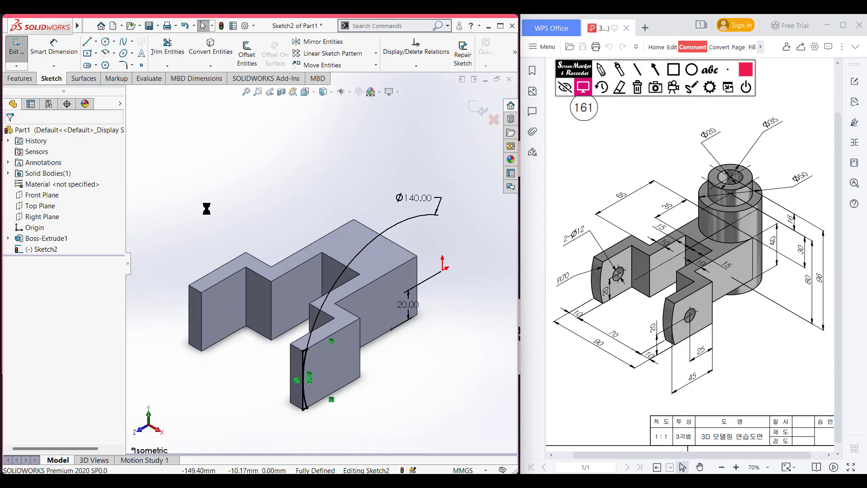
{"action": "left_click", "coordinate": [13, 79]}
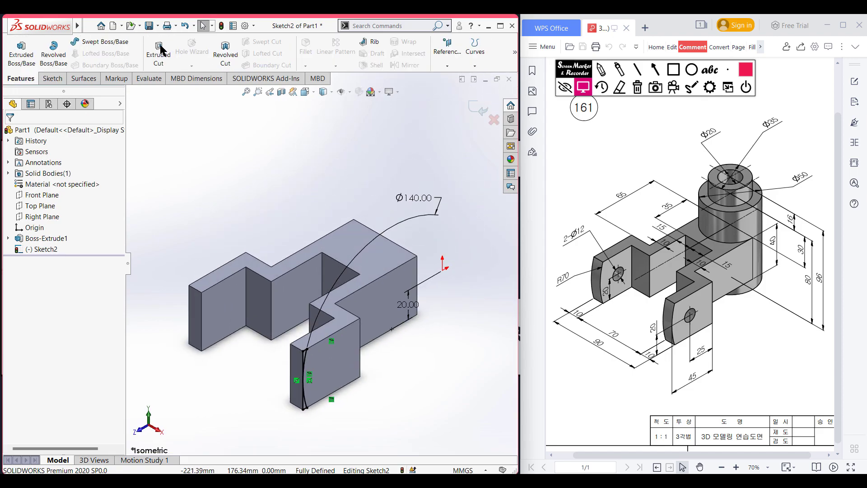
{"action": "left_click", "coordinate": [160, 49]}
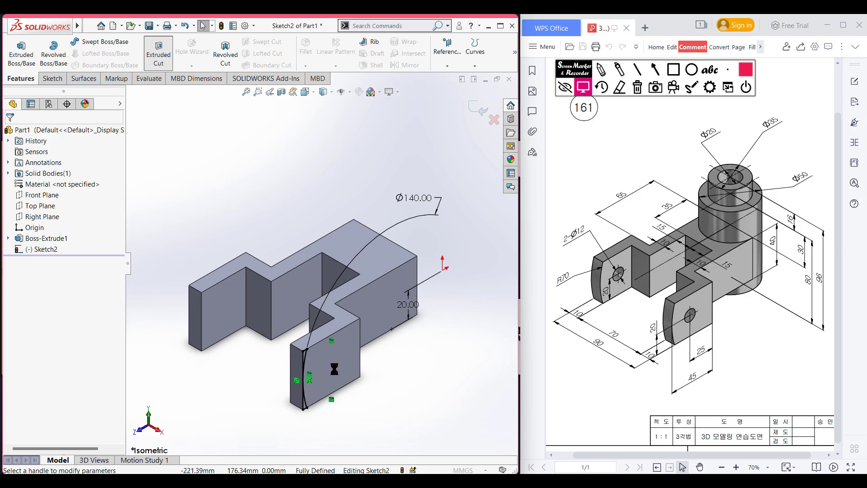
{"action": "scroll", "coordinate": [319, 374], "scroll_direction": "down", "scroll_amount": 5}
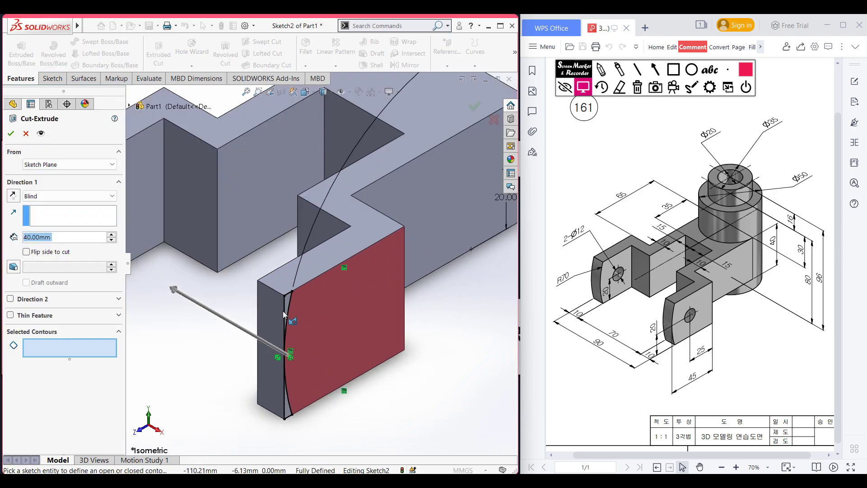
{"action": "left_click", "coordinate": [289, 303]}
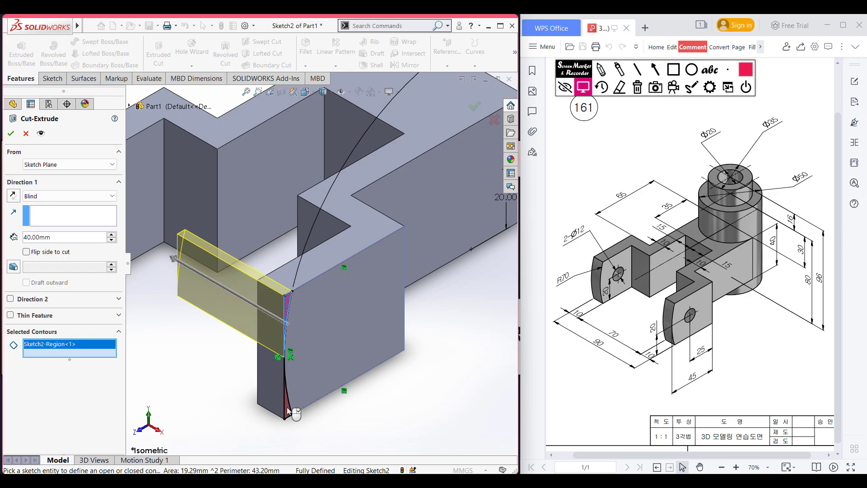
{"action": "left_click", "coordinate": [288, 409]}
{"action": "scroll", "coordinate": [267, 352], "scroll_direction": "up", "scroll_amount": 3}
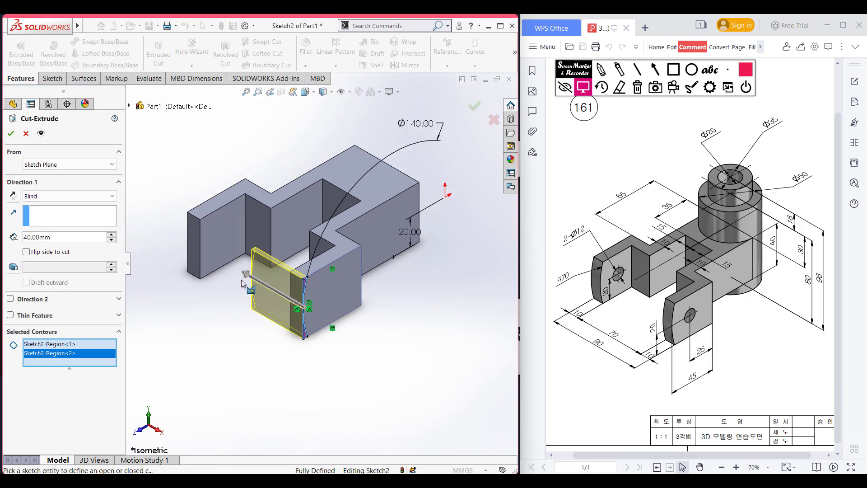
{"action": "left_click_drag", "start_coordinate": [245, 273], "coordinate": [182, 230]}
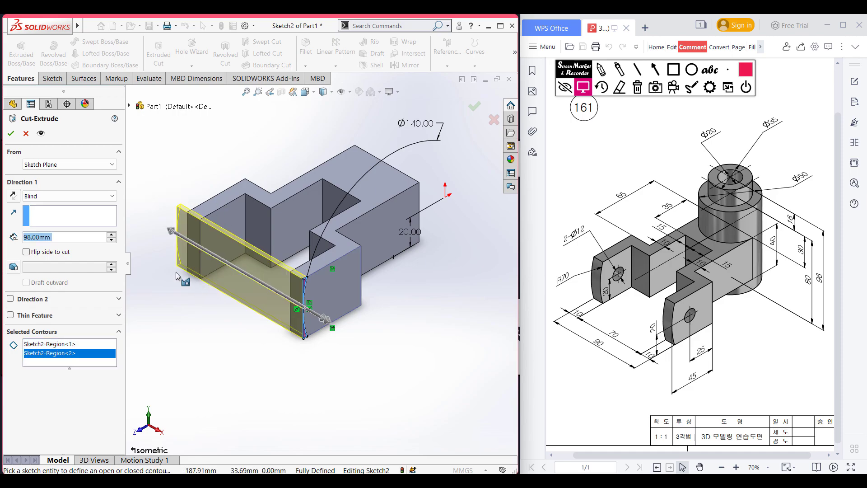
{"action": "left_click", "coordinate": [11, 133]}
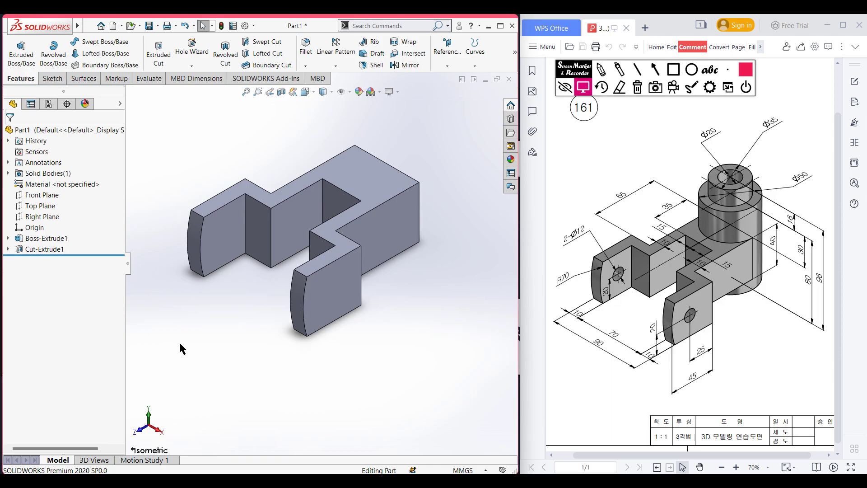
Start a sketch on the front fork arm's outer face and draw a 12 mm diameter circle on it
{"action": "key", "text": "f"}
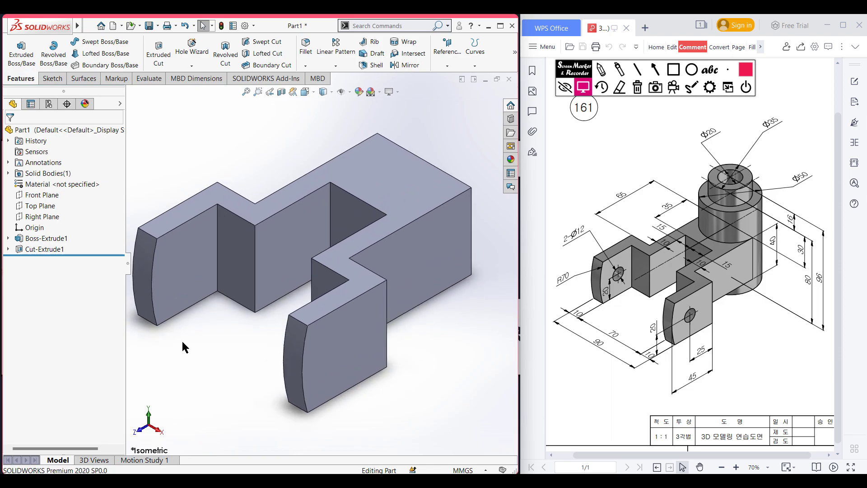
{"action": "right_click", "coordinate": [341, 344]}
{"action": "left_click", "coordinate": [365, 278]}
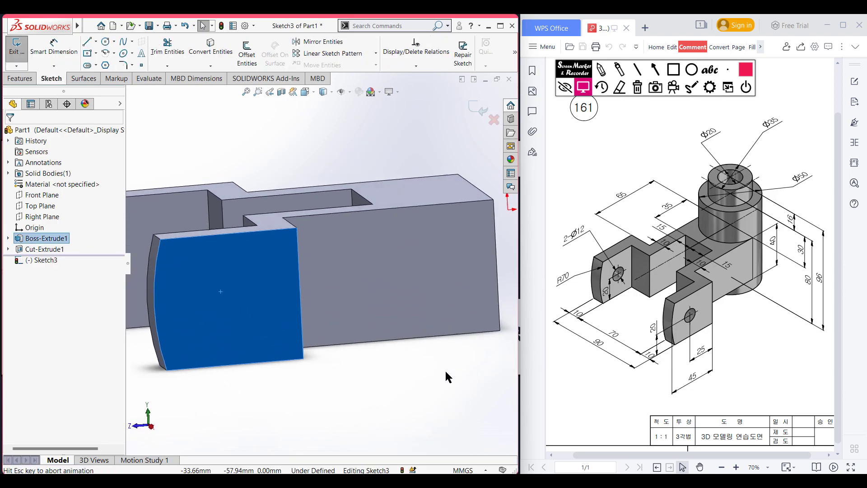
{"action": "left_click", "coordinate": [291, 408]}
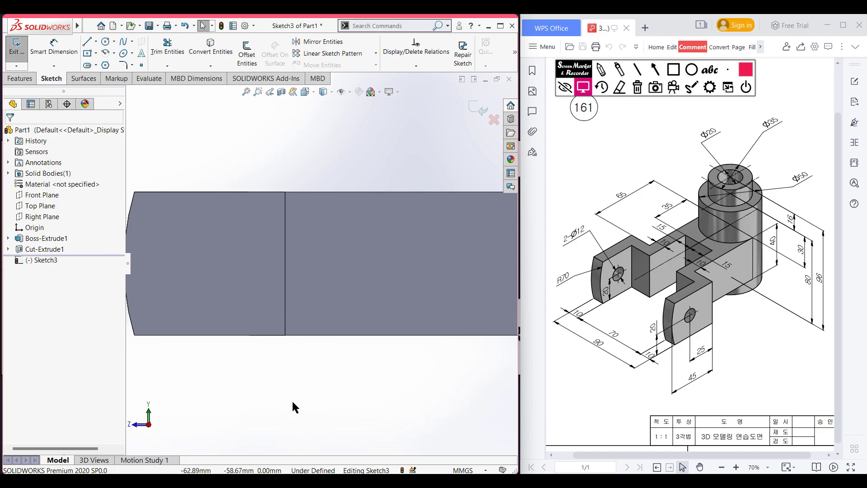
{"action": "key", "text": "f"}
{"action": "left_click", "coordinate": [105, 42]}
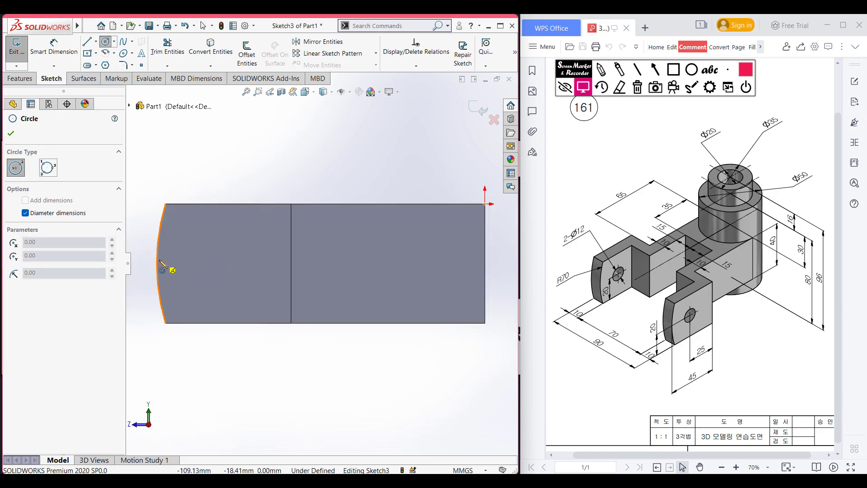
{"action": "left_click", "coordinate": [230, 266]}
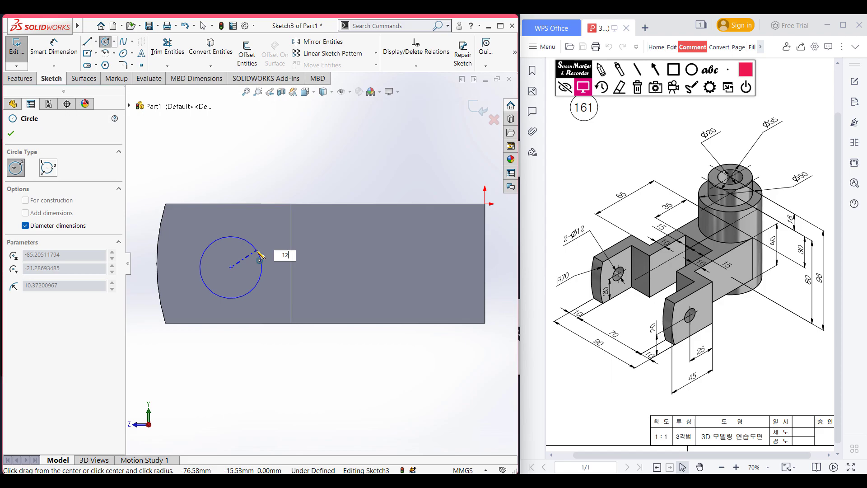
{"action": "key", "text": "Return"}
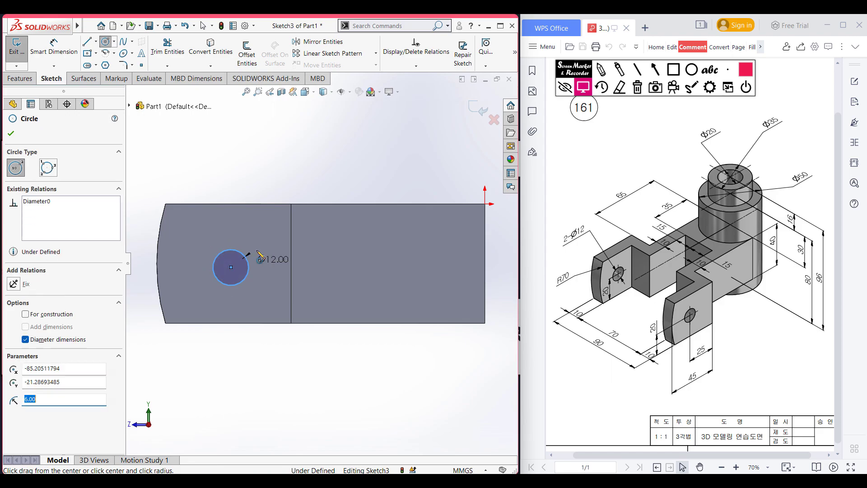
Dimension the 12 mm circle's centre 20 mm below the arm's upper edge
{"action": "right_click_drag", "start_coordinate": [346, 155], "coordinate": [346, 106]}
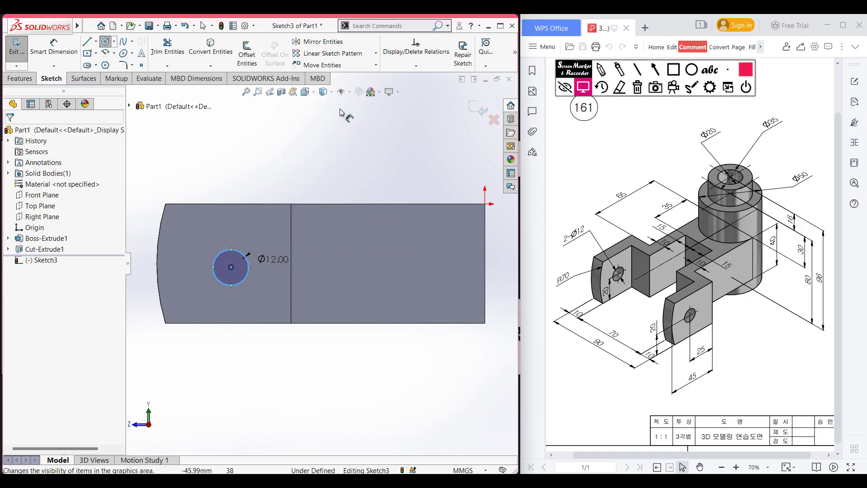
{"action": "left_click", "coordinate": [244, 254]}
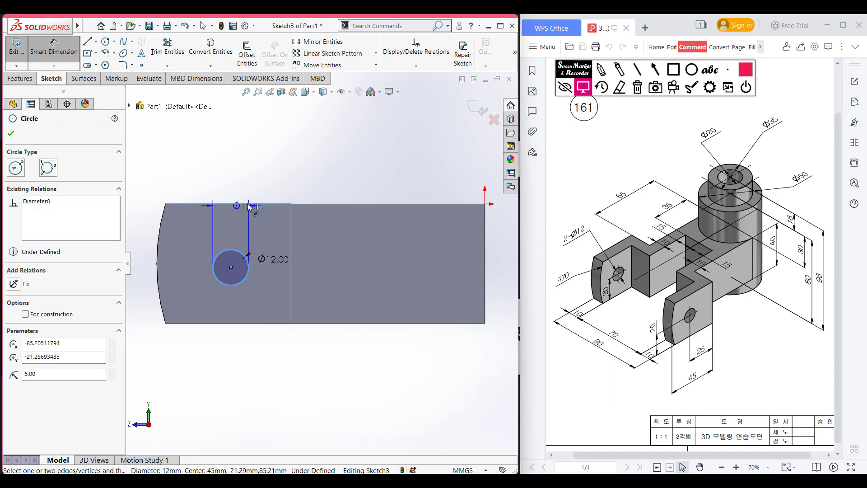
{"action": "left_click", "coordinate": [249, 204]}
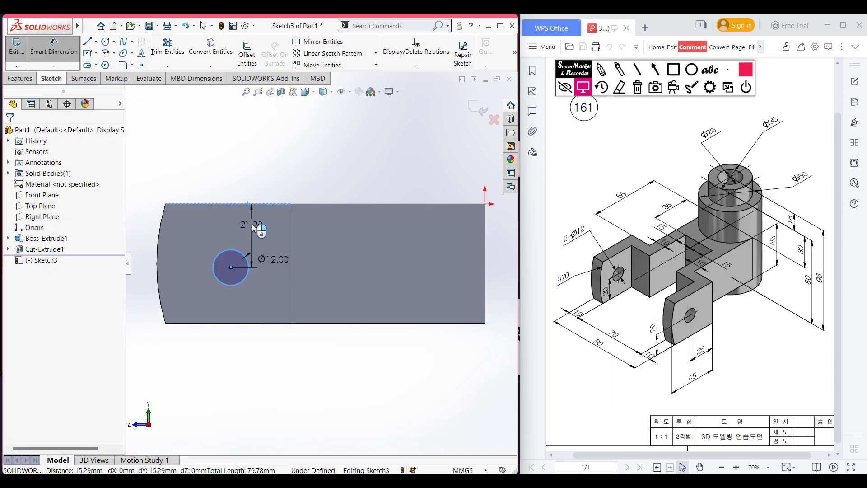
{"action": "left_click", "coordinate": [251, 224]}
{"action": "type", "text": "20"}
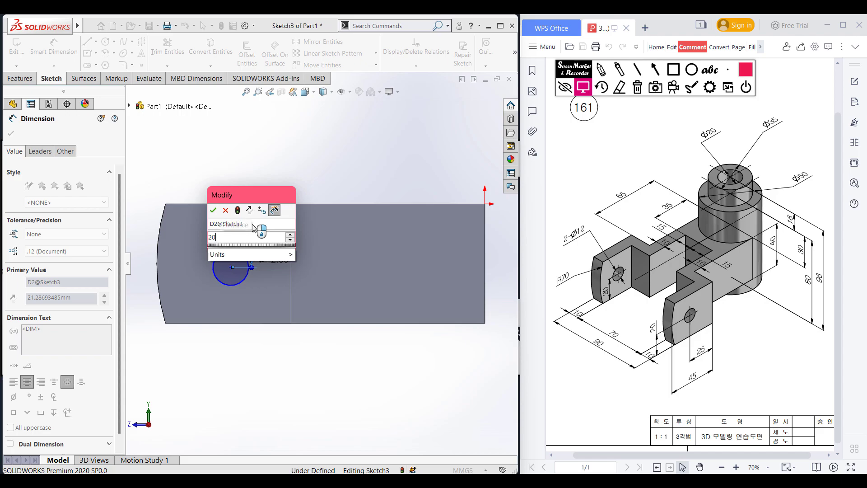
{"action": "key", "text": "Return"}
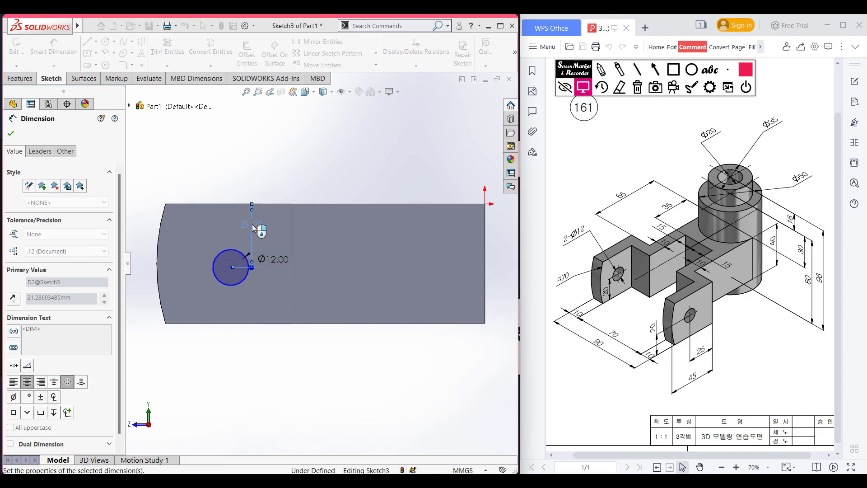
Dimension the 12 mm circle's centre 25 mm horizontally from the vertical edge at the arm's inner end
{"action": "left_click", "coordinate": [237, 281]}
{"action": "left_click", "coordinate": [291, 293]}
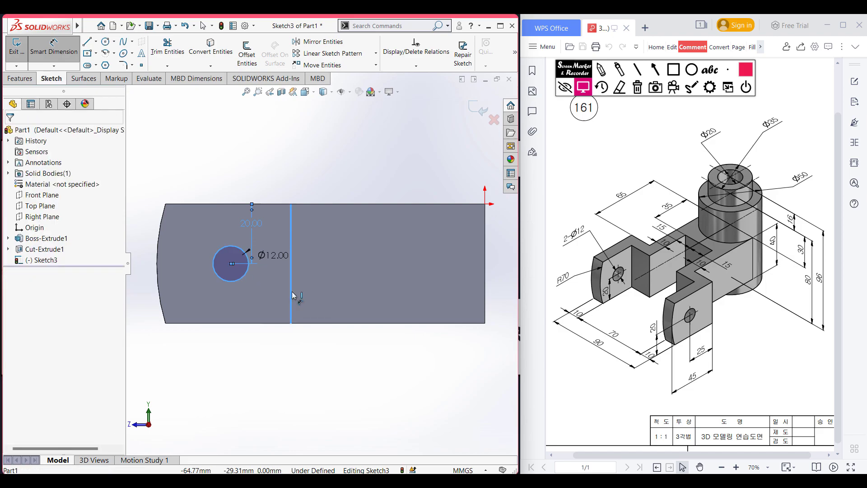
{"action": "left_click", "coordinate": [312, 386]}
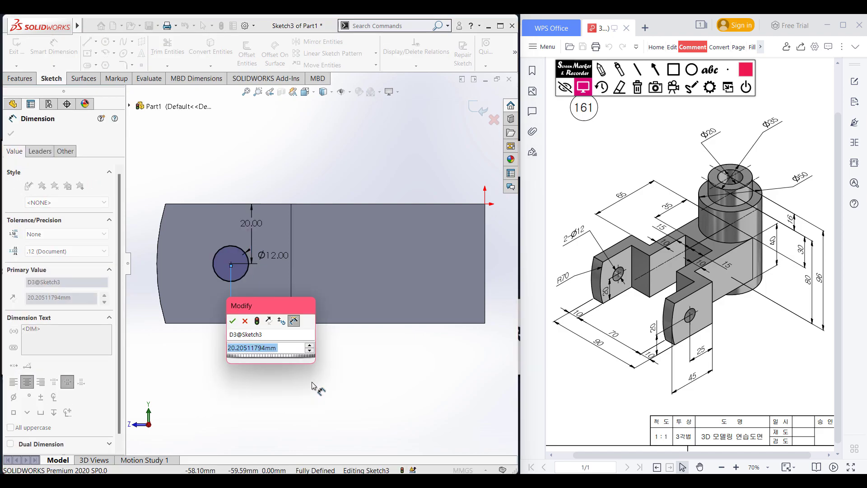
{"action": "type", "text": "25"}
{"action": "key", "text": "Return"}
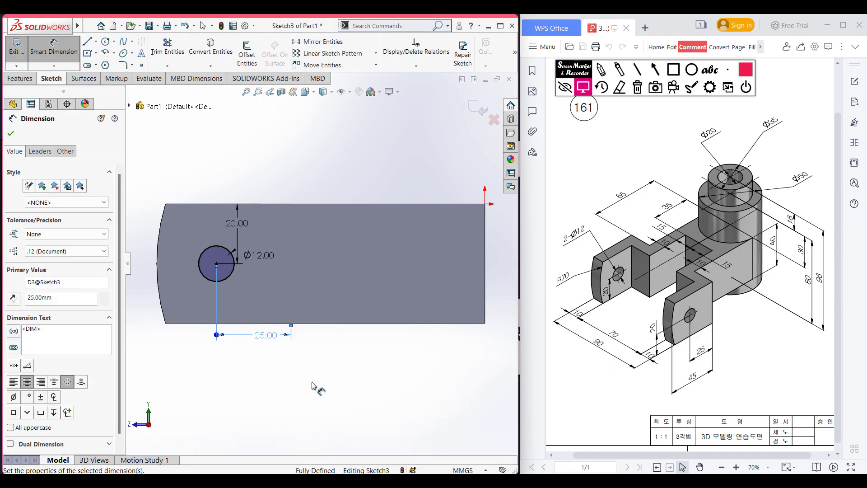
Cut-extrude the 12 mm circle with Through All - Both to make the holes through both fork arms
{"action": "key", "text": "ctrl+7"}
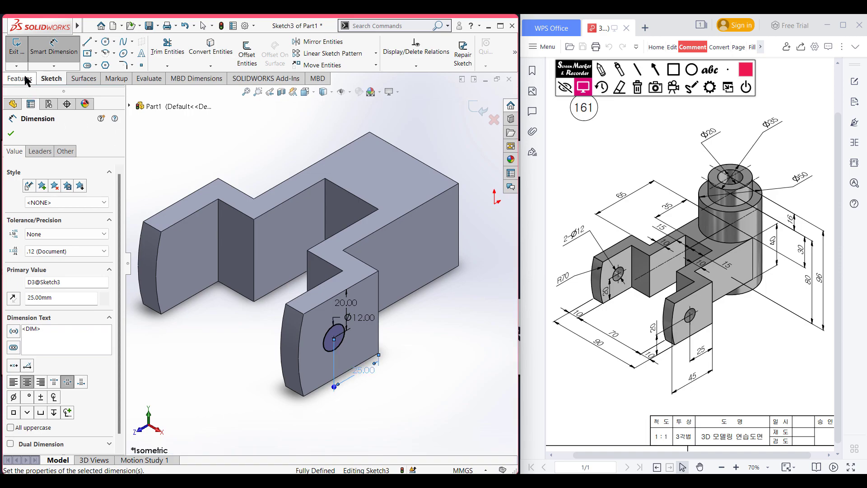
{"action": "left_click", "coordinate": [25, 79]}
{"action": "left_click", "coordinate": [158, 53]}
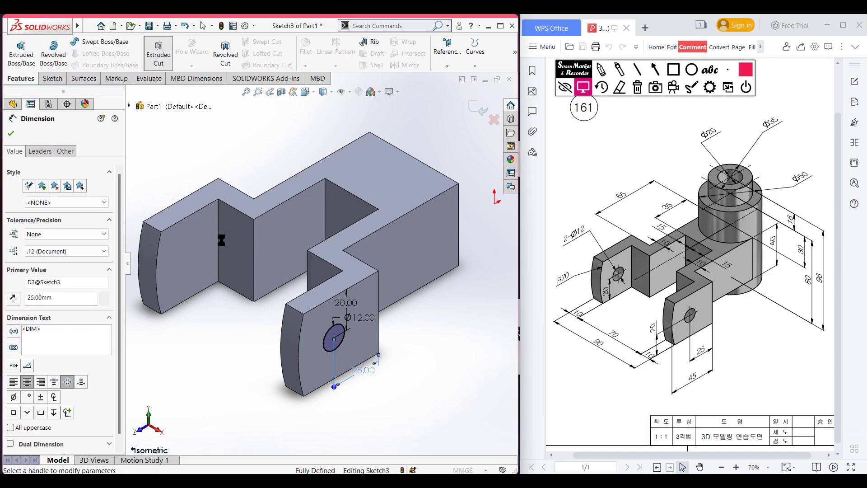
{"action": "left_click", "coordinate": [77, 196]}
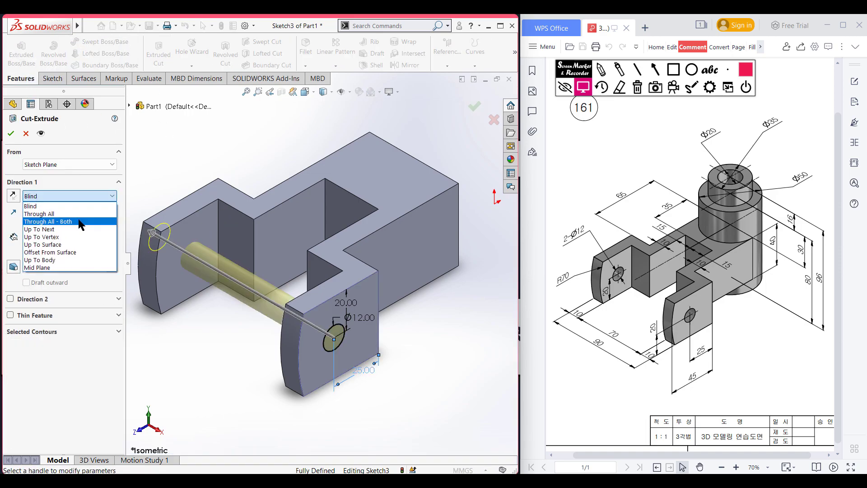
{"action": "left_click", "coordinate": [80, 221]}
{"action": "left_click", "coordinate": [11, 132]}
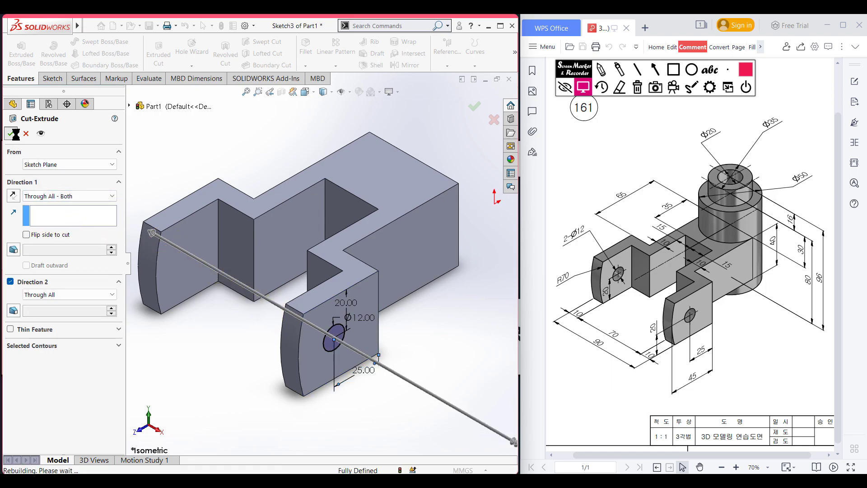
{"action": "left_click", "coordinate": [204, 342]}
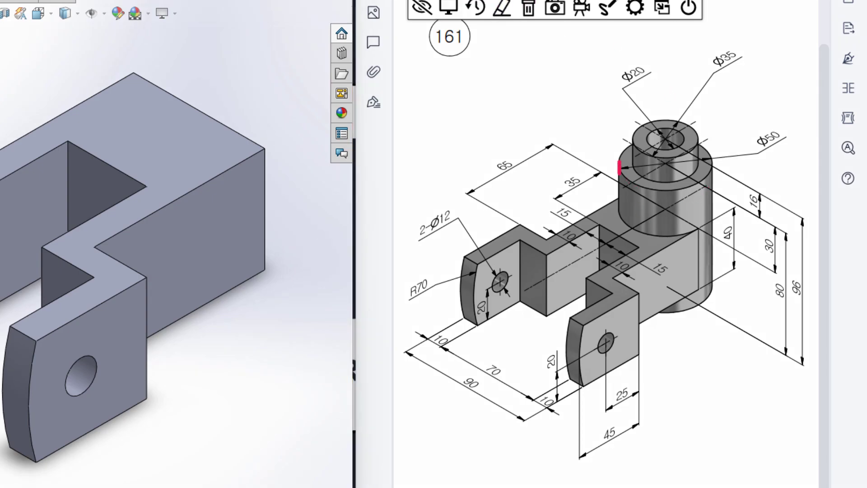
Examine the stepped cylinder's diameters, heights and central bore on the drawing, marking them in red and clearing the marks
{"action": "mouse_move", "coordinate": [717, 164]}
{"action": "left_mouse_down"}
{"action": "mouse_move", "coordinate": [709, 146]}
{"action": "mouse_move", "coordinate": [676, 135]}
{"action": "left_mouse_up"}
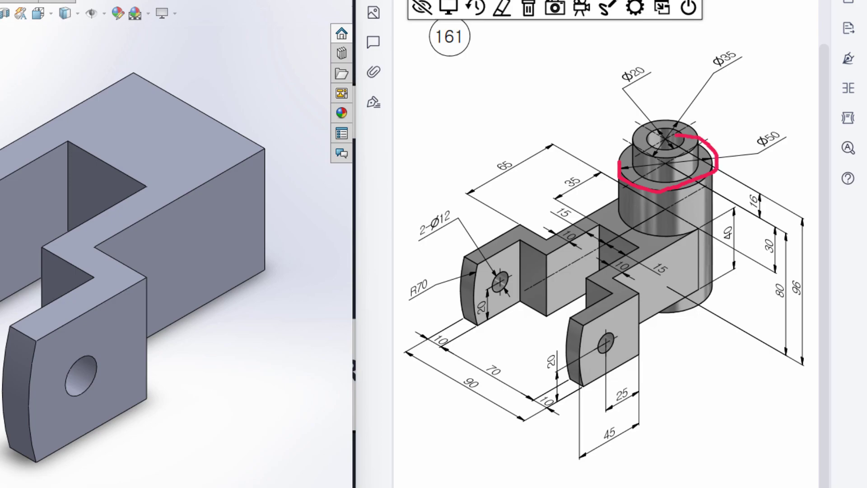
{"action": "mouse_move", "coordinate": [779, 113]}
{"action": "left_mouse_down"}
{"action": "mouse_move", "coordinate": [756, 145]}
{"action": "mouse_move", "coordinate": [784, 153]}
{"action": "mouse_move", "coordinate": [795, 116]}
{"action": "left_mouse_up"}
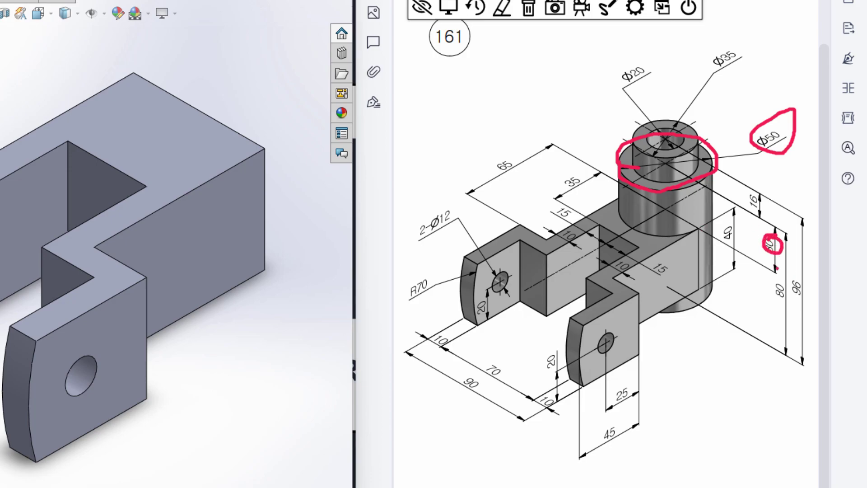
{"action": "left_click_drag", "start_coordinate": [685, 191], "coordinate": [687, 233]}
{"action": "left_click_drag", "start_coordinate": [784, 275], "coordinate": [774, 306]}
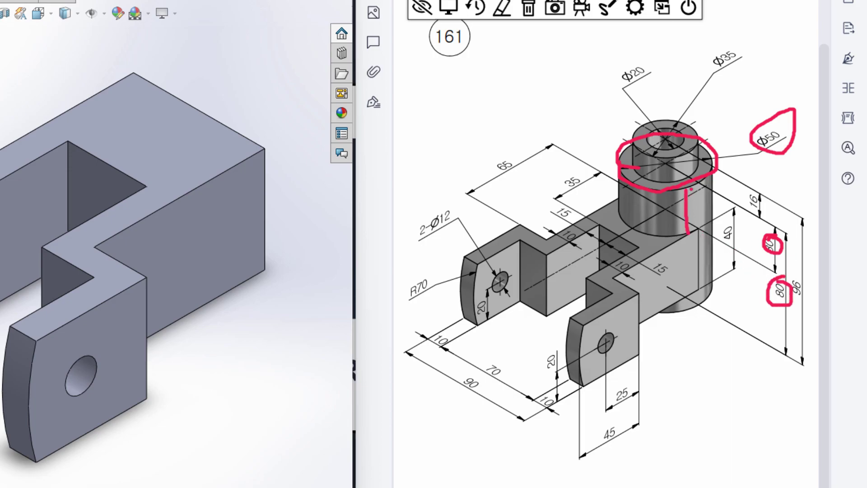
{"action": "left_click_drag", "start_coordinate": [691, 187], "coordinate": [693, 272]}
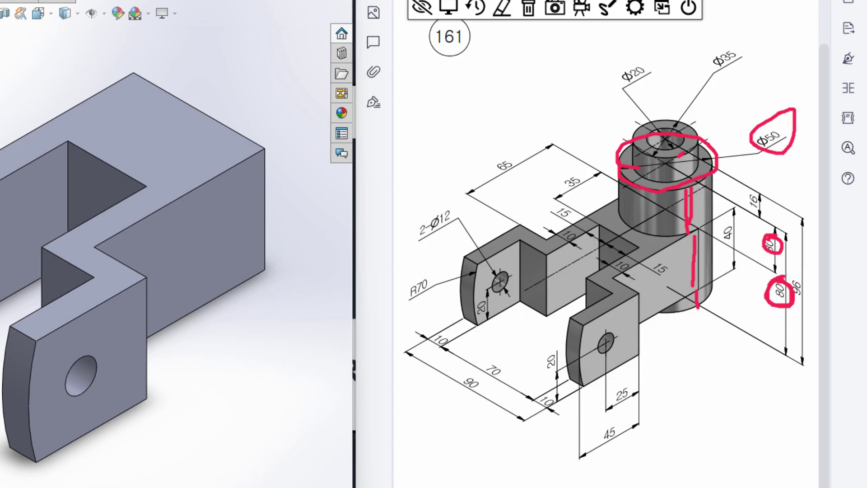
{"action": "left_click_drag", "start_coordinate": [643, 151], "coordinate": [695, 169]}
{"action": "mouse_move", "coordinate": [722, 35]}
{"action": "left_mouse_down"}
{"action": "mouse_move", "coordinate": [699, 68]}
{"action": "mouse_move", "coordinate": [736, 78]}
{"action": "mouse_move", "coordinate": [746, 50]}
{"action": "mouse_move", "coordinate": [726, 40]}
{"action": "left_mouse_up"}
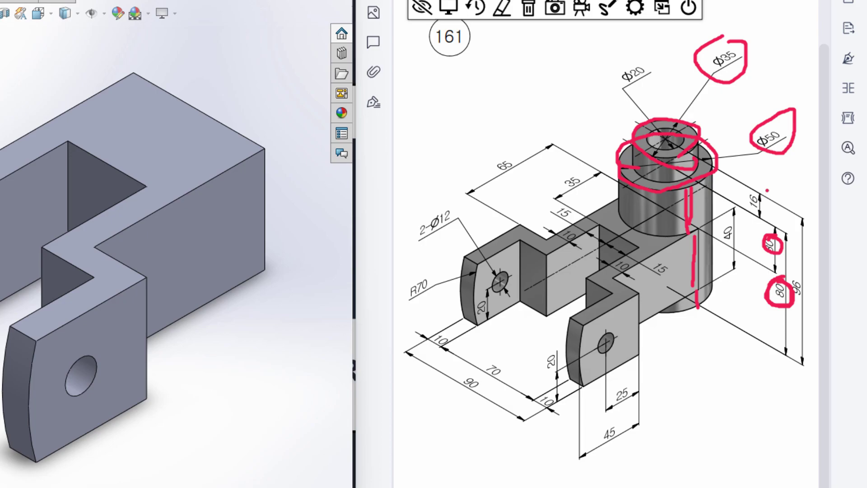
{"action": "mouse_move", "coordinate": [741, 190]}
{"action": "left_mouse_down"}
{"action": "mouse_move", "coordinate": [748, 216]}
{"action": "mouse_move", "coordinate": [768, 198]}
{"action": "left_mouse_up"}
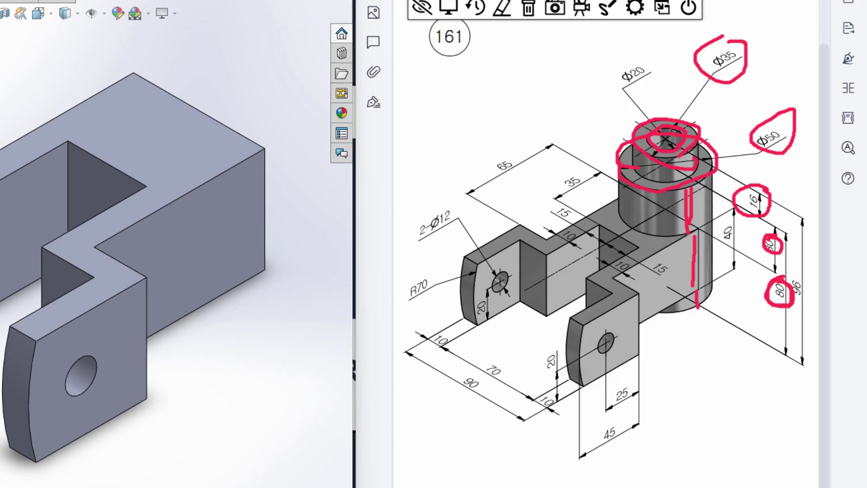
{"action": "mouse_move", "coordinate": [642, 62]}
{"action": "left_mouse_down"}
{"action": "mouse_move", "coordinate": [618, 85]}
{"action": "mouse_move", "coordinate": [660, 82]}
{"action": "left_mouse_up"}
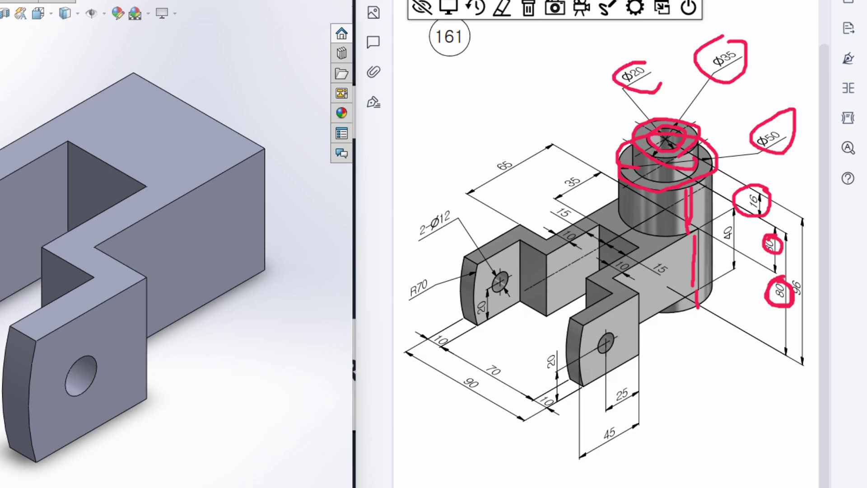
{"action": "mouse_move", "coordinate": [672, 139]}
{"action": "left_mouse_down"}
{"action": "mouse_move", "coordinate": [687, 348]}
{"action": "mouse_move", "coordinate": [714, 308]}
{"action": "left_mouse_up"}
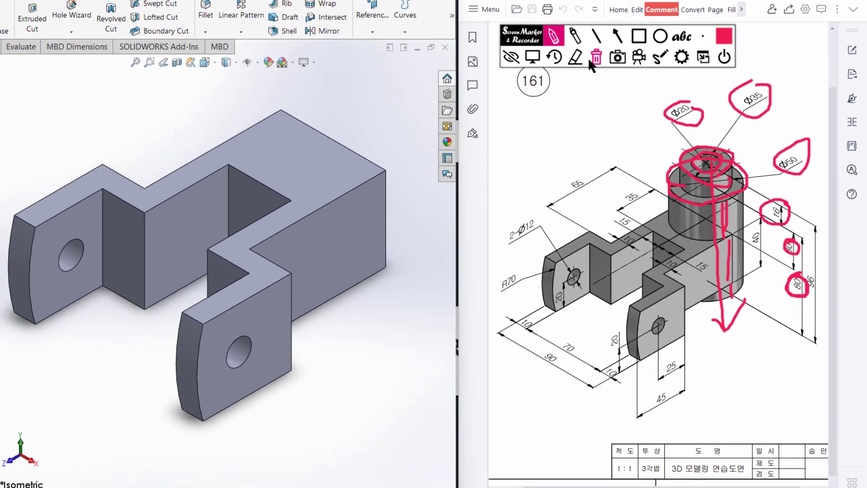
{"action": "left_click", "coordinate": [528, 8]}
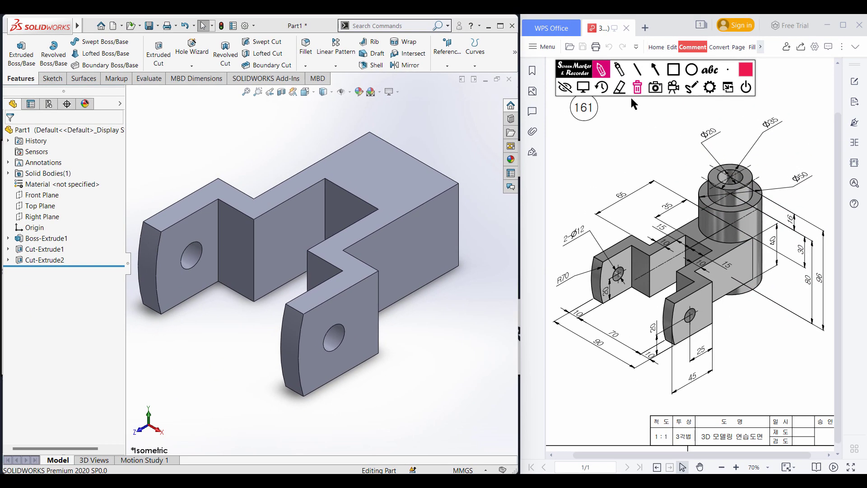
{"action": "left_click", "coordinate": [583, 87]}
Start a sketch on the bracket's top face and draw a 50 mm diameter circle centred on the origin at the rear edge
{"action": "right_click", "coordinate": [399, 172]}
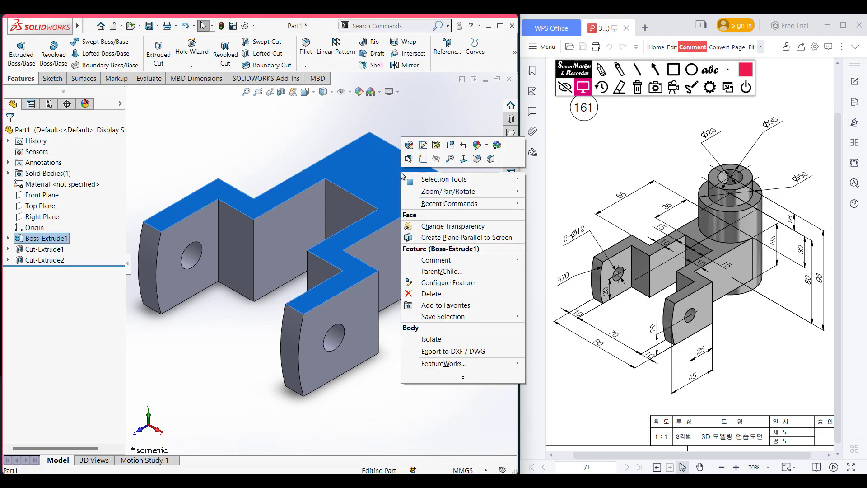
{"action": "left_click", "coordinate": [425, 165]}
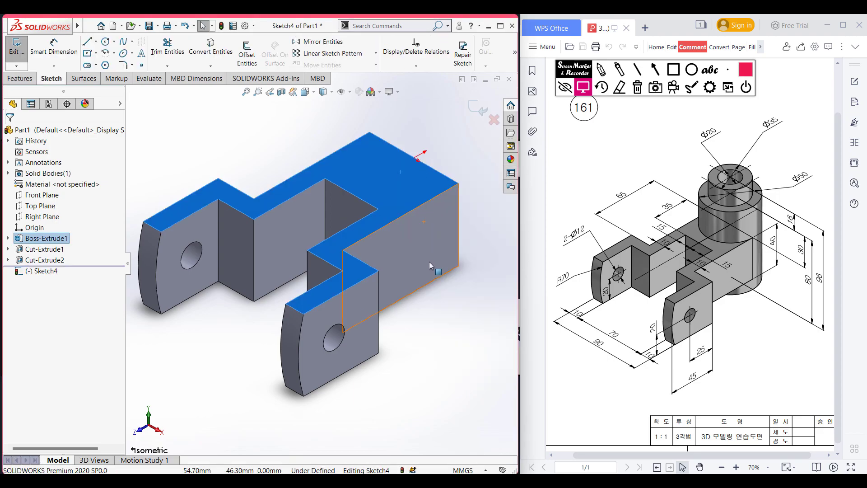
{"action": "key", "text": "ctrl+8"}
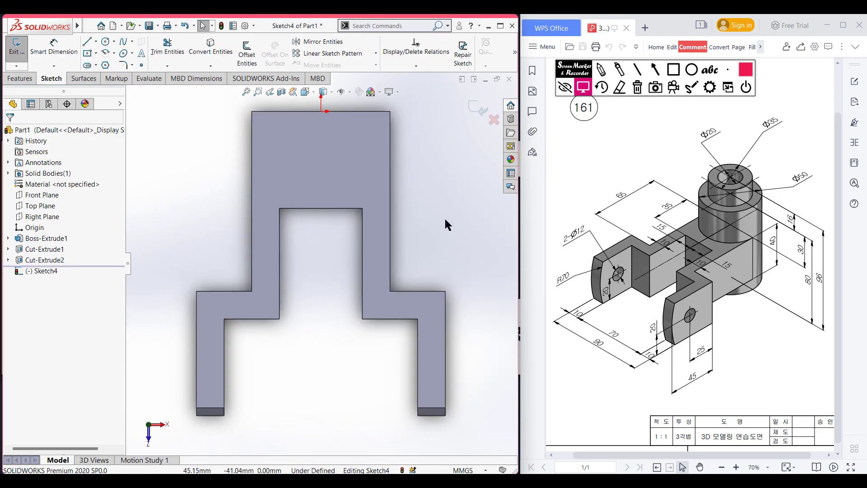
{"action": "mouse_move", "coordinate": [442, 223]}
{"action": "middle_mouse_down", "text": "ctrl"}
{"action": "mouse_move", "coordinate": [412, 325]}
{"action": "mouse_move", "coordinate": [482, 364]}
{"action": "mouse_move", "coordinate": [453, 350]}
{"action": "middle_mouse_up", "text": "ctrl"}
{"action": "left_click", "coordinate": [106, 41]}
{"action": "left_click", "coordinate": [333, 245]}
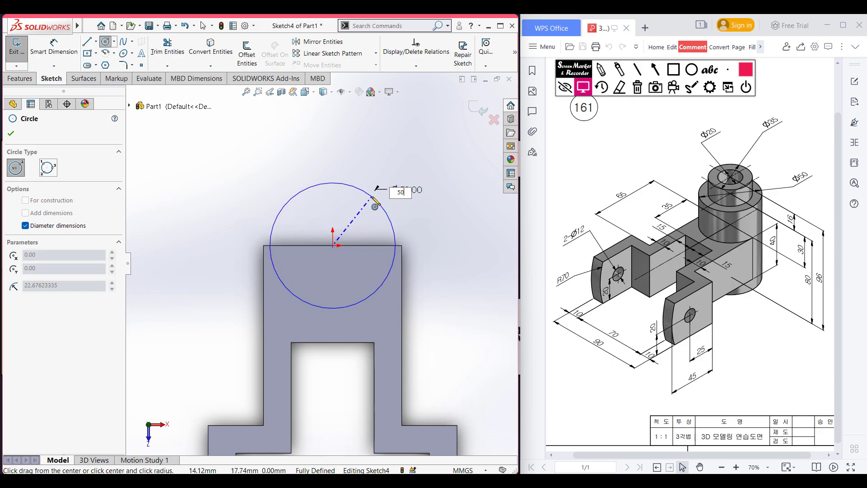
{"action": "key", "text": "Return"}
Extrude the 50 mm circle 30 mm upward and 40+10 mm downward in the second direction, merged with the body
{"action": "key", "text": "ctrl+7"}
{"action": "left_click", "coordinate": [23, 78]}
{"action": "left_click", "coordinate": [21, 55]}
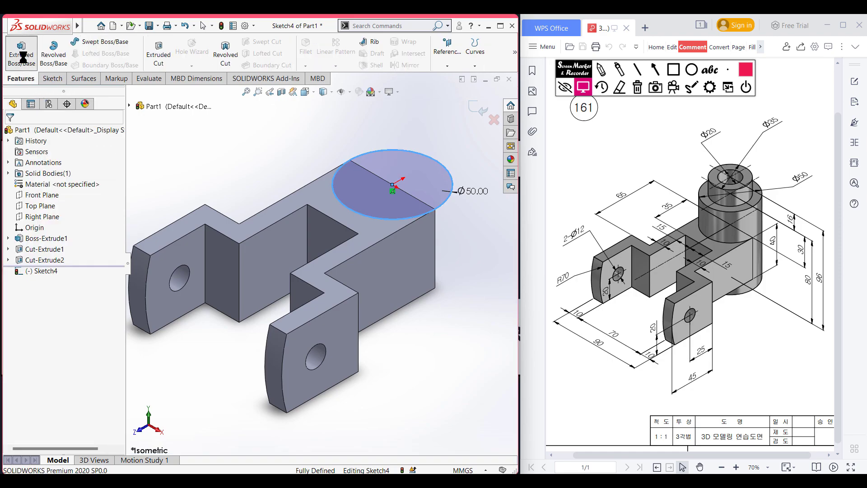
{"action": "type", "text": "30"}
{"action": "key", "text": "Return"}
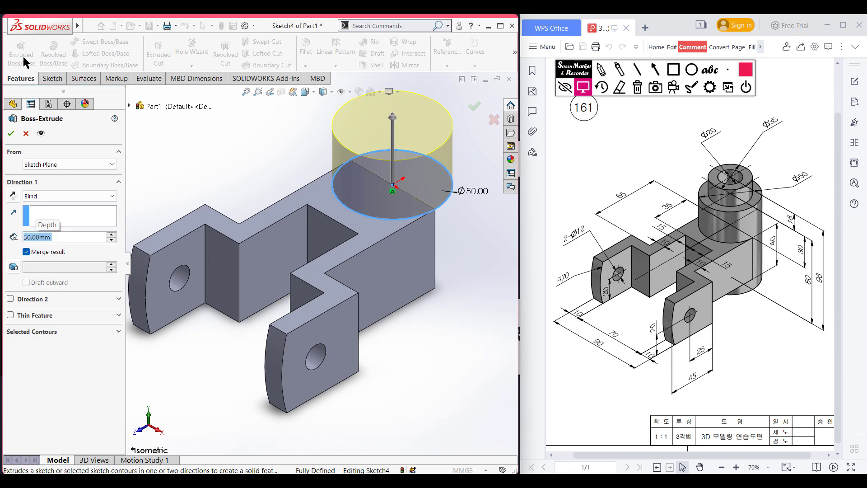
{"action": "left_click", "coordinate": [10, 299]}
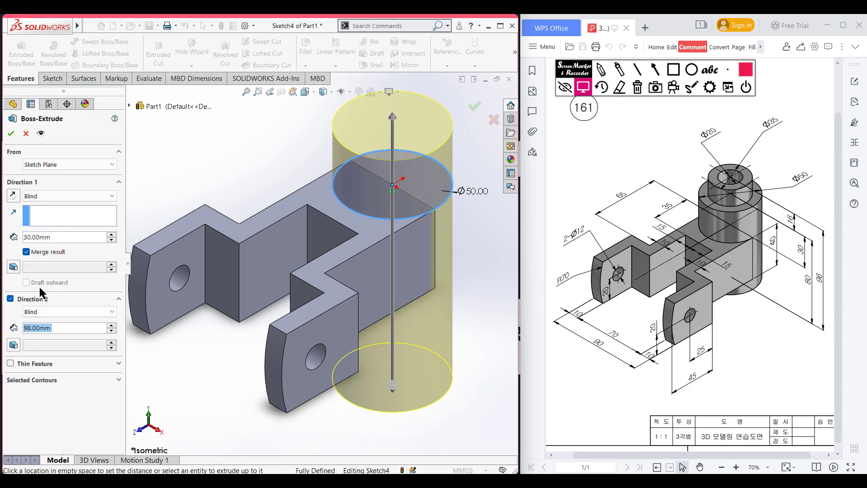
{"action": "type", "text": "40+10"}
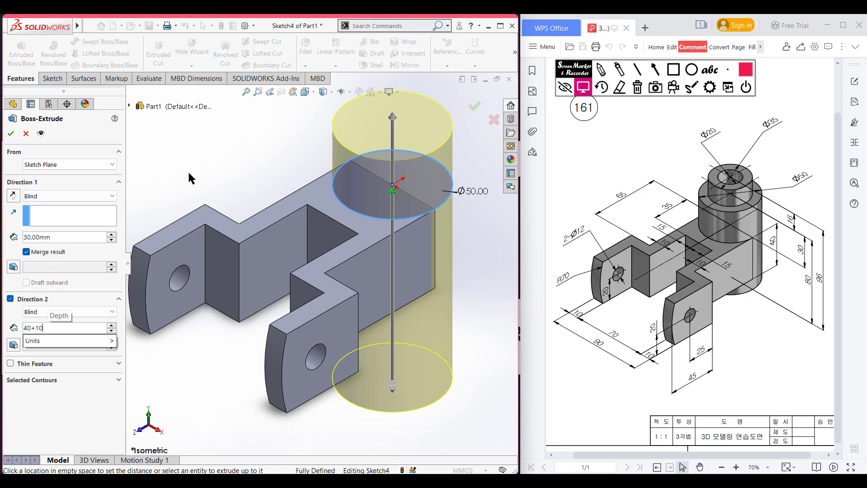
{"action": "key", "text": "Return"}
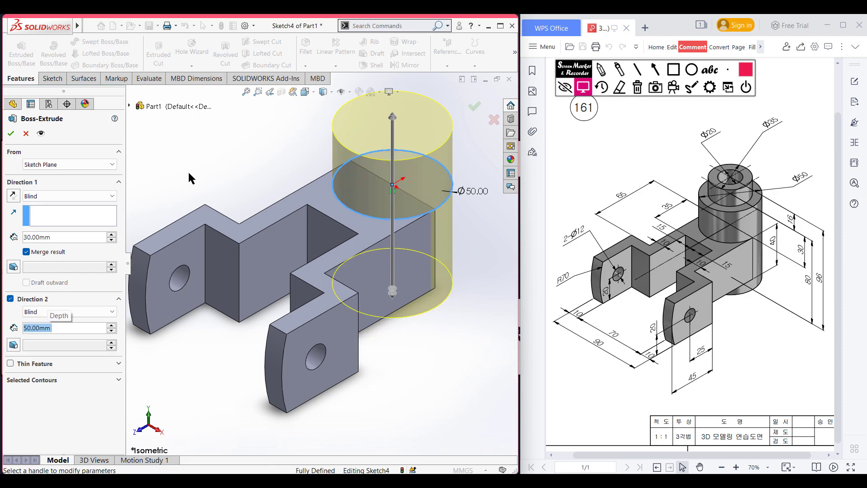
{"action": "left_click", "coordinate": [12, 133]}
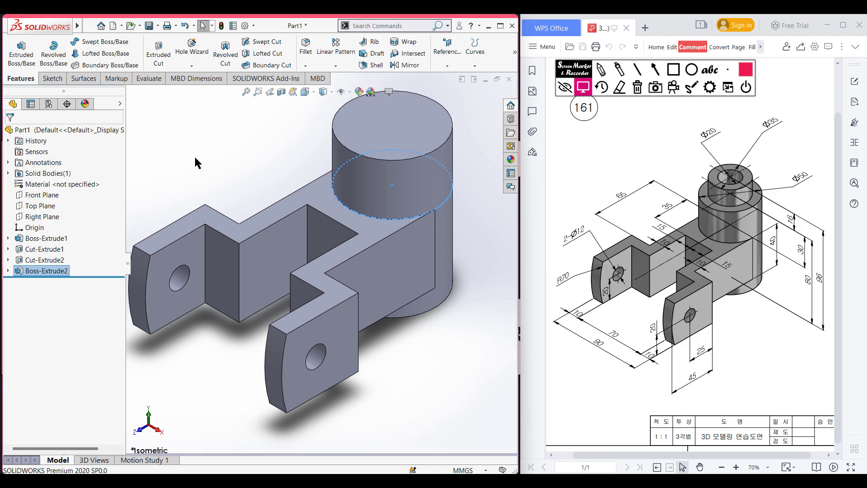
Start a sketch on the cylinder's top face and draw a concentric 35 mm diameter circle at the origin
{"action": "left_click", "coordinate": [408, 133]}
{"action": "right_click", "coordinate": [408, 132]}
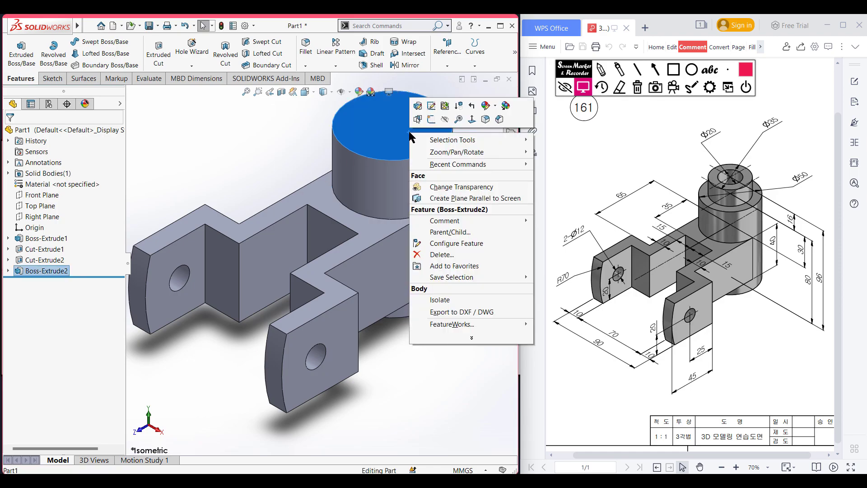
{"action": "left_click", "coordinate": [430, 120]}
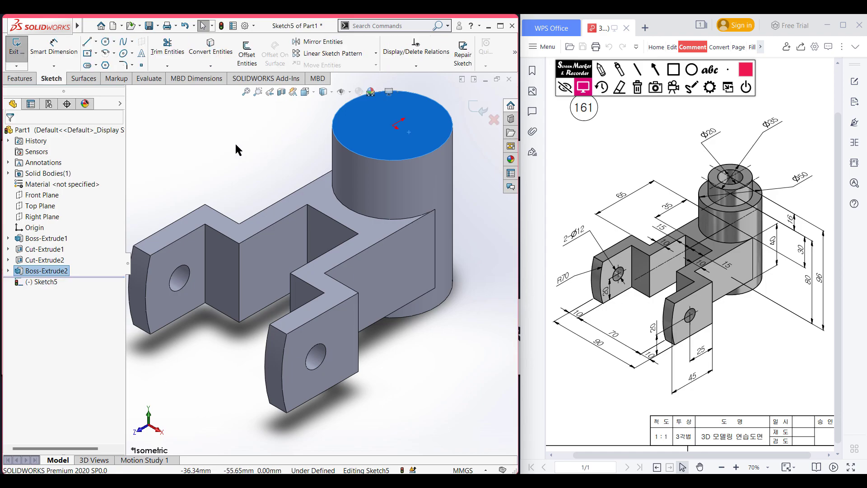
{"action": "key", "text": "ctrl+8"}
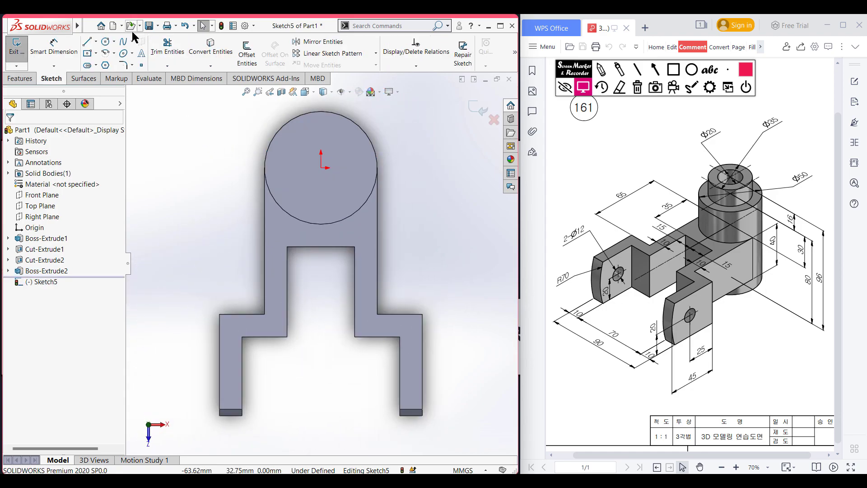
{"action": "left_click", "coordinate": [105, 42]}
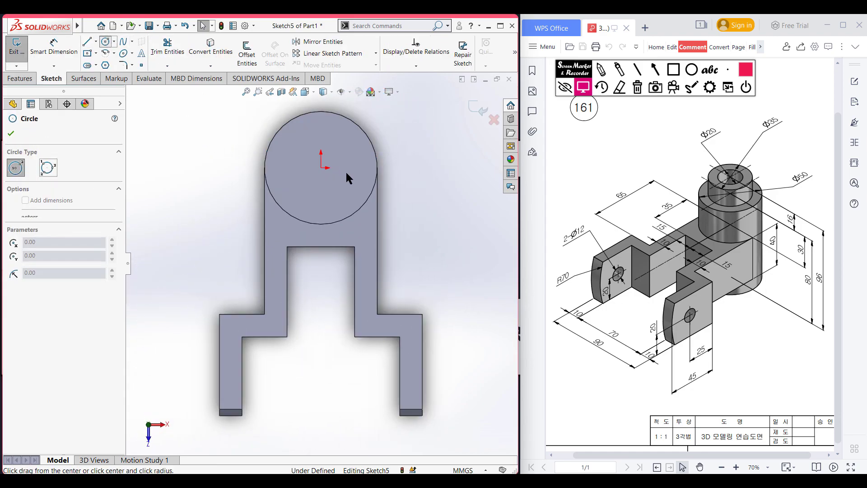
{"action": "left_click", "coordinate": [320, 167]}
{"action": "type", "text": "35"}
{"action": "key", "text": "Return"}
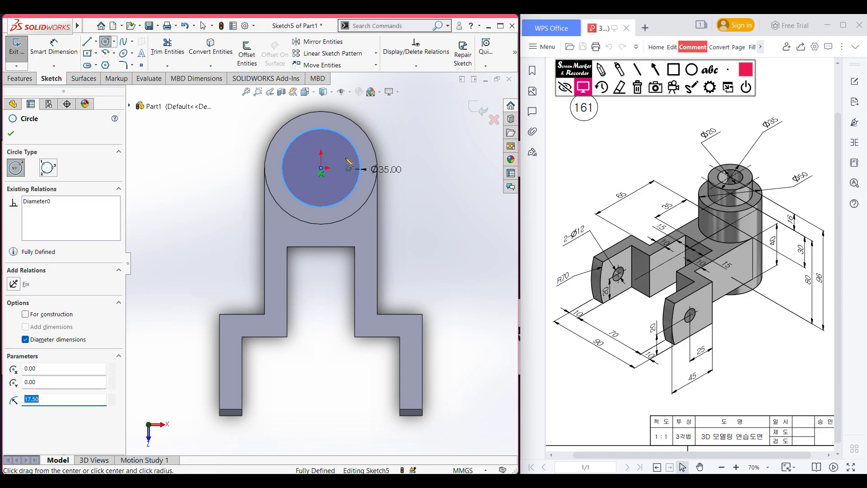
Extrude the 35 mm circle 16 mm upward as a blind boss on the cylinder
{"action": "key", "text": "ctrl+7"}
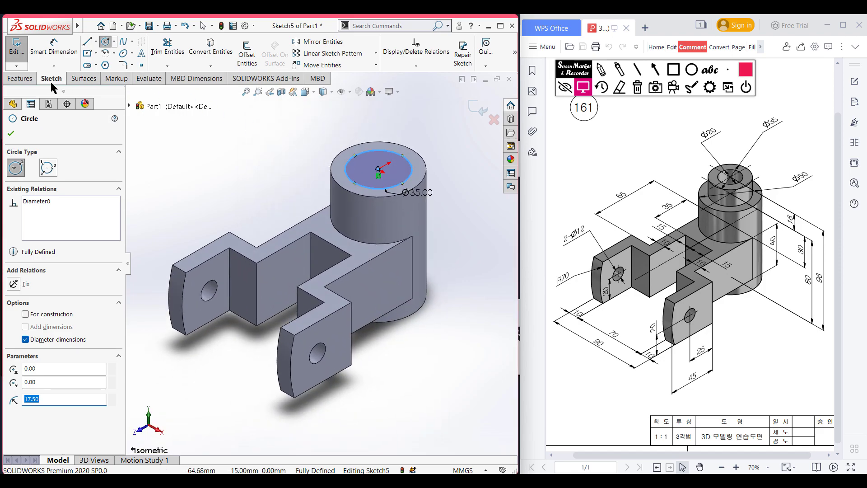
{"action": "left_click", "coordinate": [20, 79]}
{"action": "left_click", "coordinate": [21, 52]}
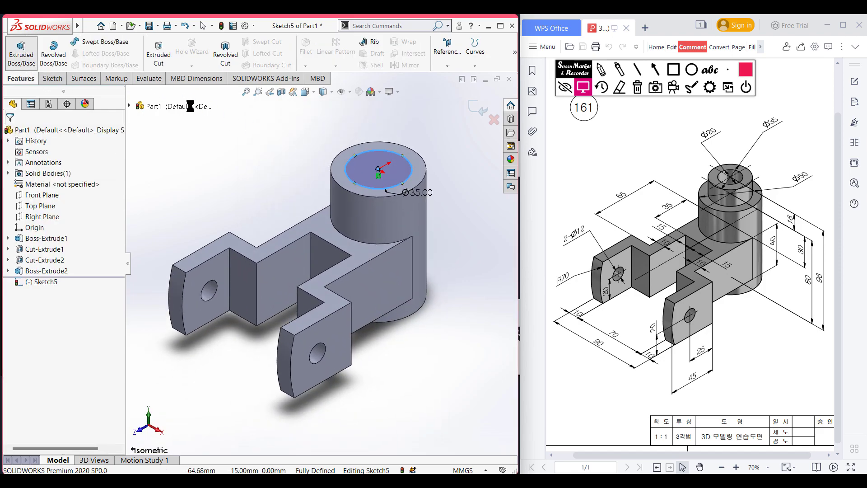
{"action": "type", "text": "16"}
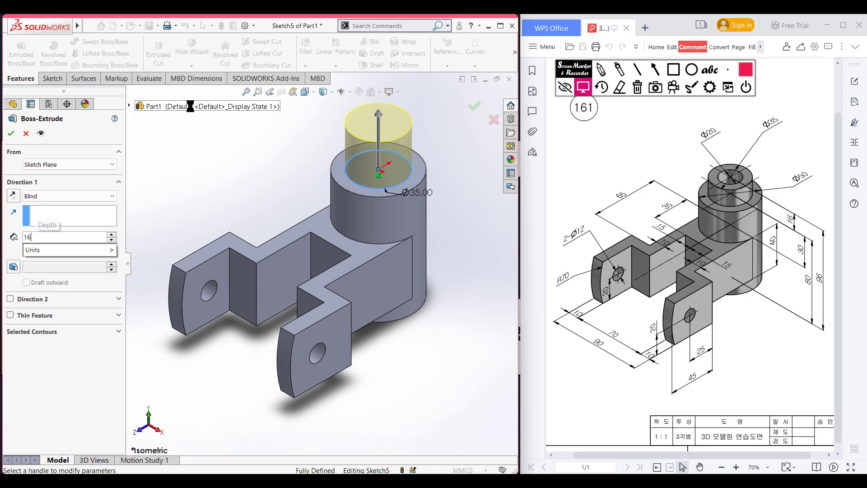
{"action": "key", "text": "Return"}
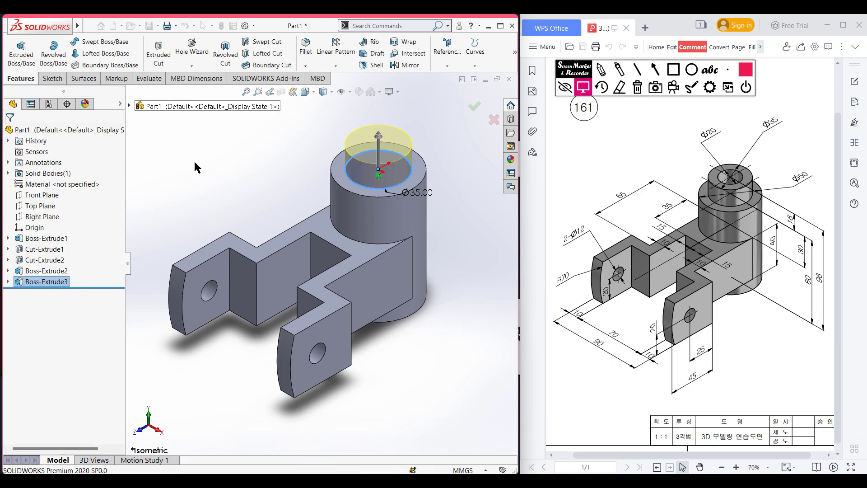
Start a sketch on the upper boss's top face and draw a 20 mm diameter circle centred on the origin
{"action": "left_click", "coordinate": [378, 152]}
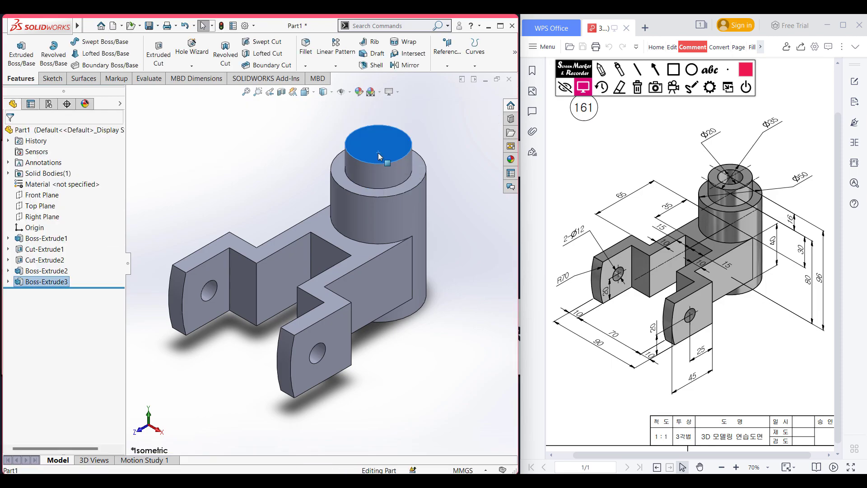
{"action": "right_click", "coordinate": [378, 152]}
{"action": "left_click", "coordinate": [400, 140]}
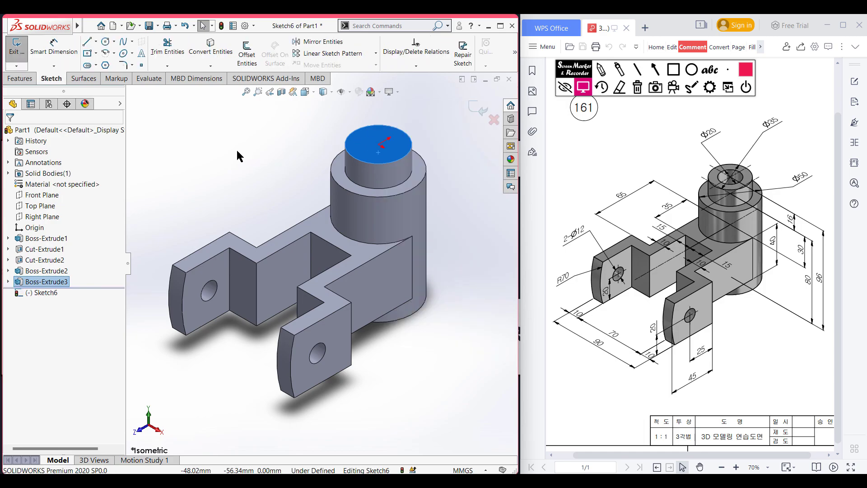
{"action": "right_click_drag", "start_coordinate": [201, 155], "coordinate": [259, 155]}
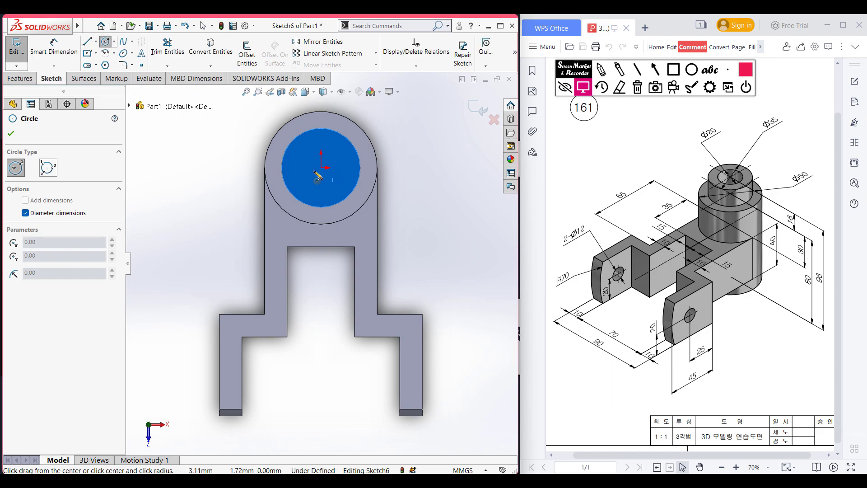
{"action": "left_click", "coordinate": [320, 167]}
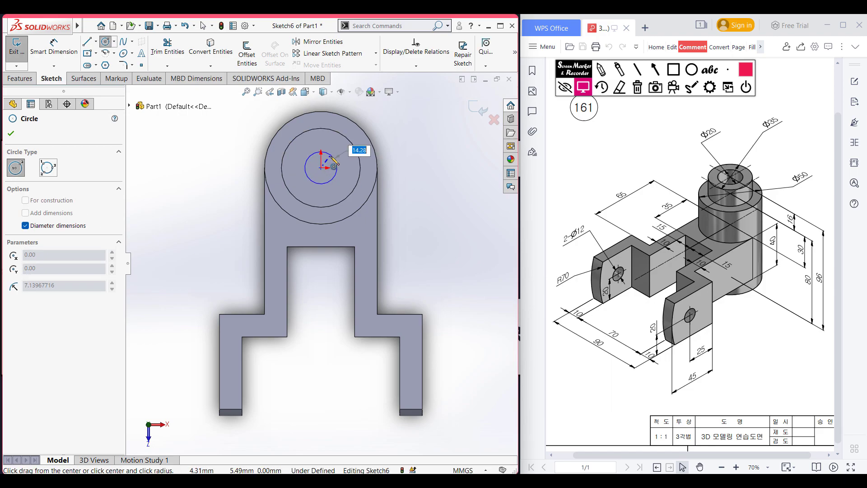
{"action": "type", "text": "2"}
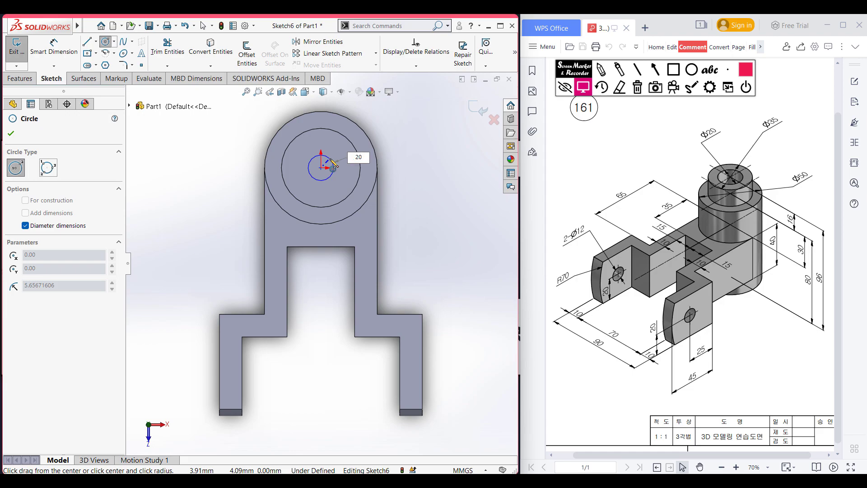
{"action": "type", "text": "0"}
{"action": "key", "text": "Return"}
Cut-extrude the 20 mm circle downward with a blind depth of 160 mm to bore through the whole stepped cylinder
{"action": "key", "text": "ctrl+7"}
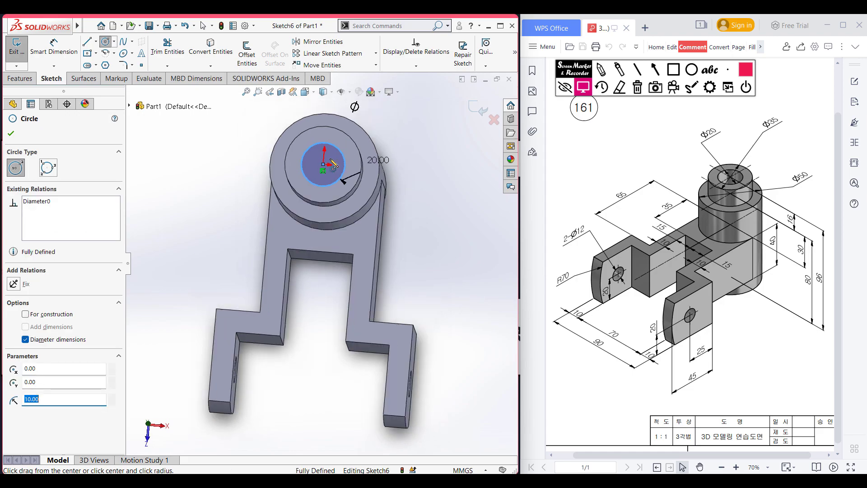
{"action": "left_click", "coordinate": [20, 79]}
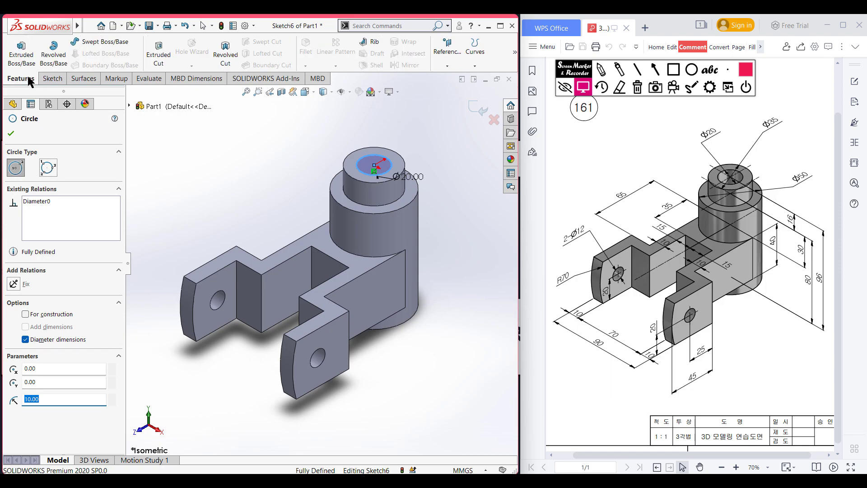
{"action": "left_click", "coordinate": [158, 53]}
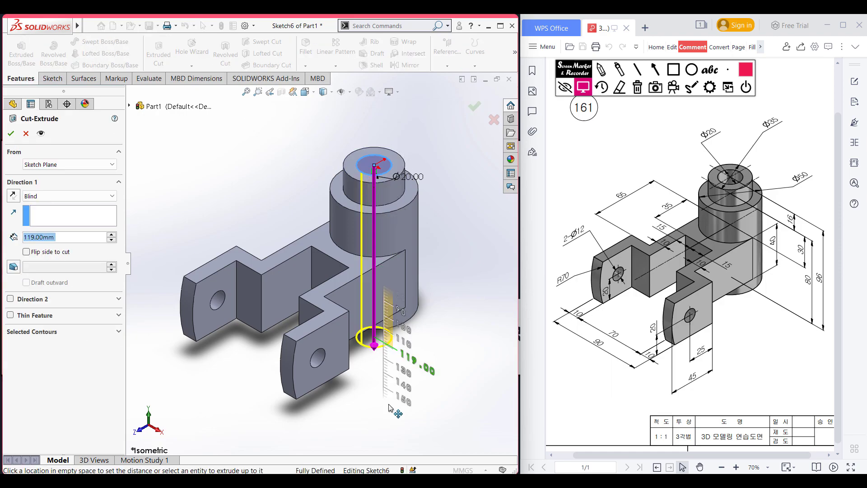
{"action": "left_click", "coordinate": [10, 133]}
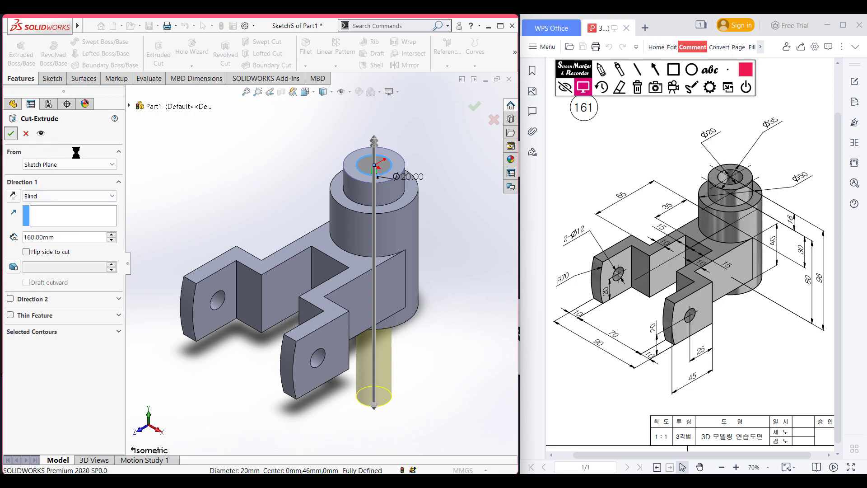